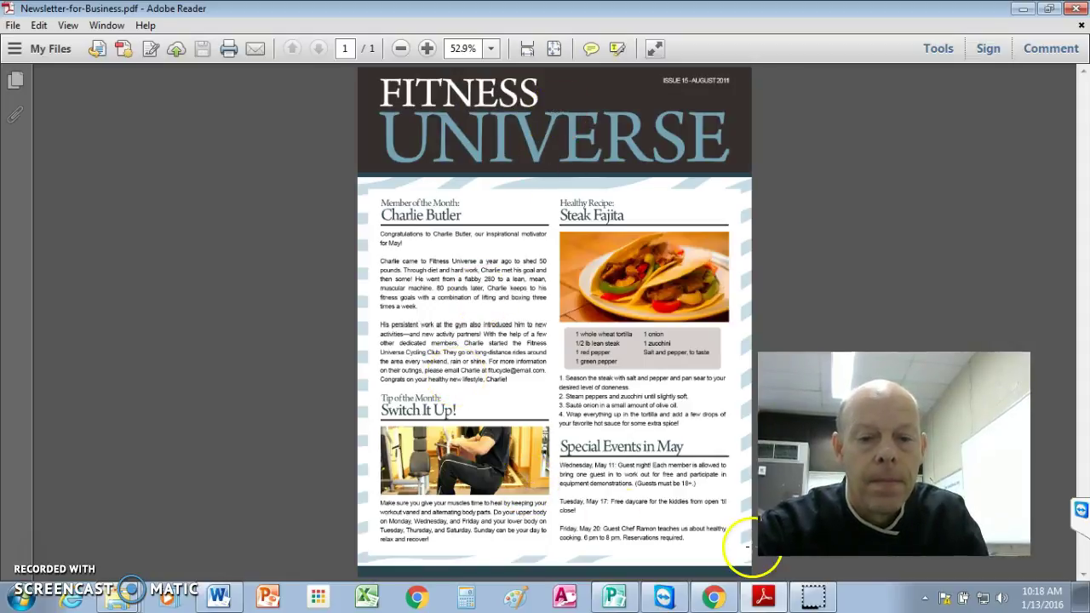
Switch from the Fitness Universe PDF to the Publisher copy of the newsletter.
click(614, 596)
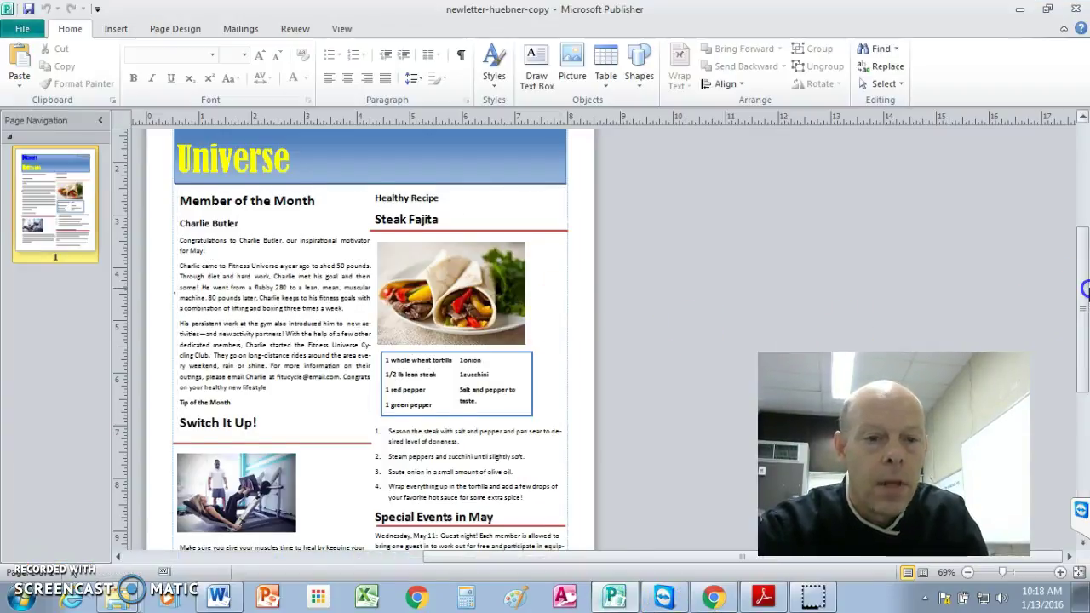
mouse_move(1081, 293)
mouse_down()
mouse_move(1084, 313)
mouse_move(1083, 303)
mouse_up()
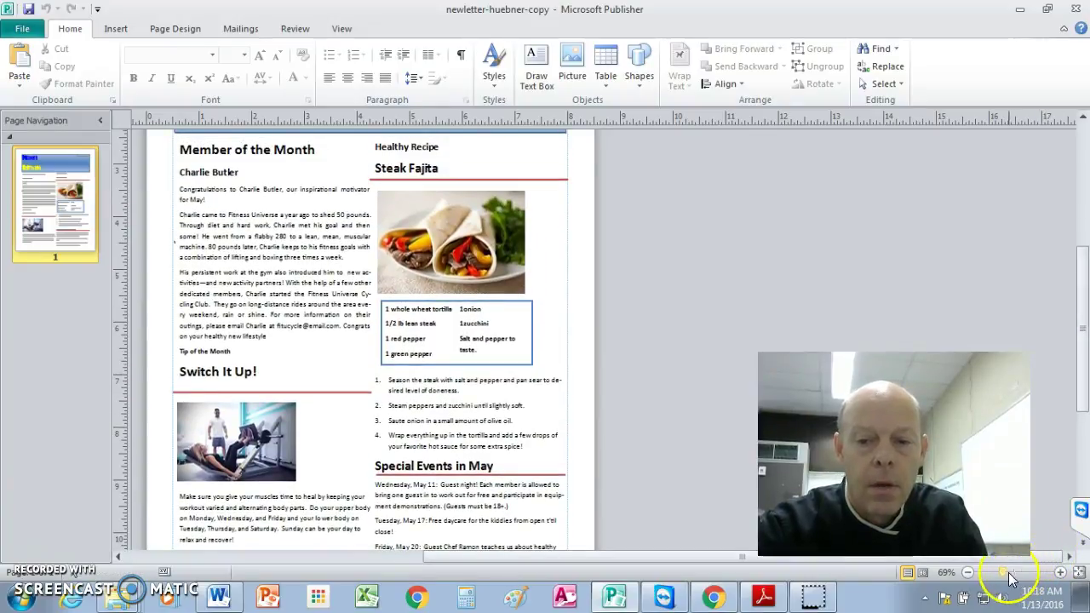
drag(1002, 572, 1026, 573)
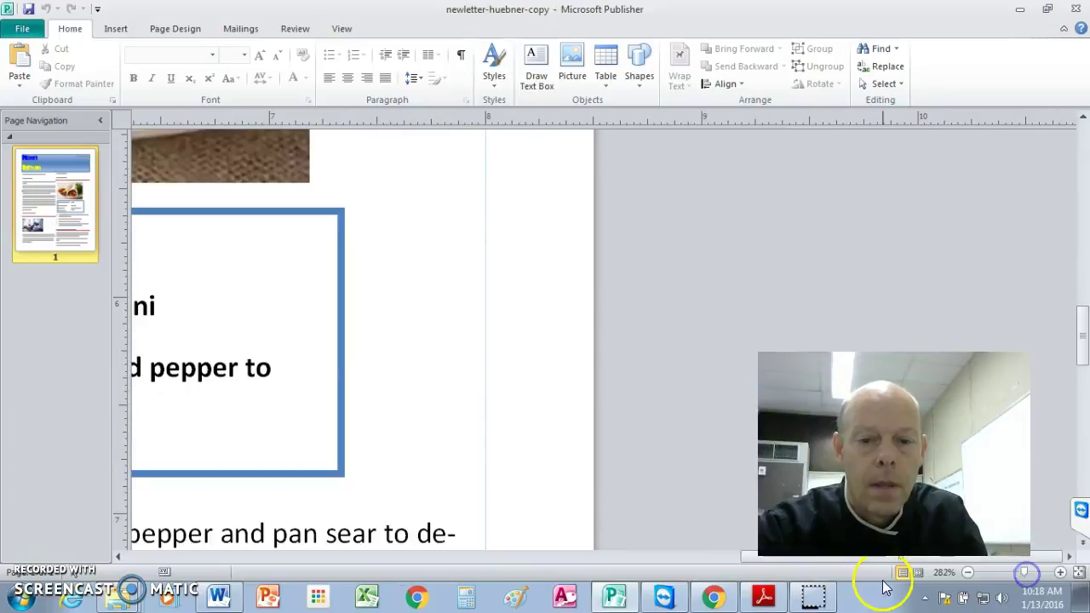
drag(757, 558, 567, 554)
drag(1024, 575, 1013, 572)
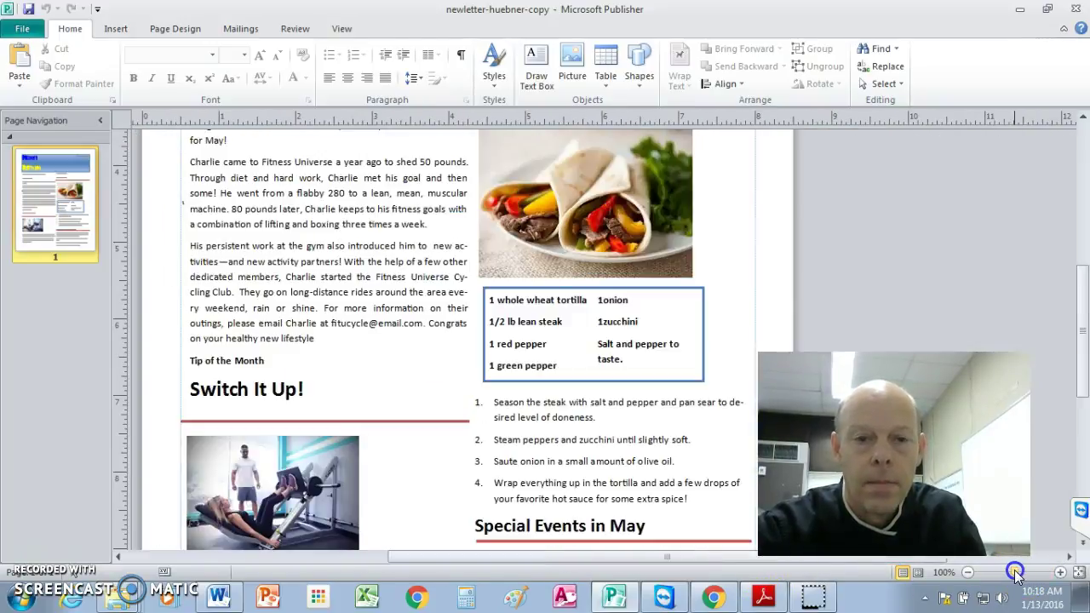
drag(1079, 391, 1079, 352)
click(593, 296)
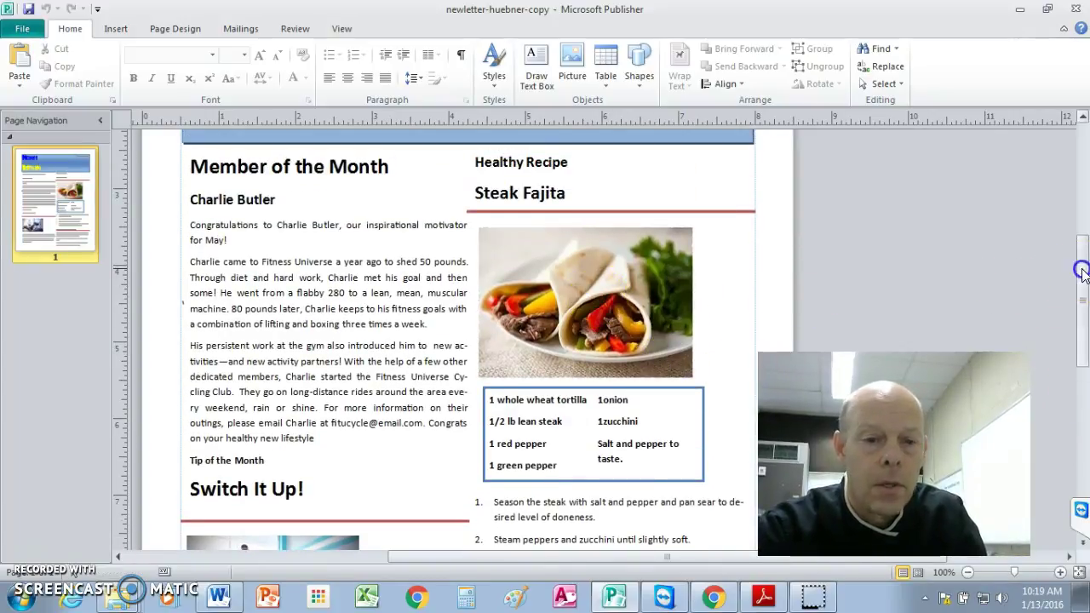
mouse_move(1081, 289)
mouse_down()
mouse_move(1084, 351)
mouse_move(1081, 211)
mouse_up()
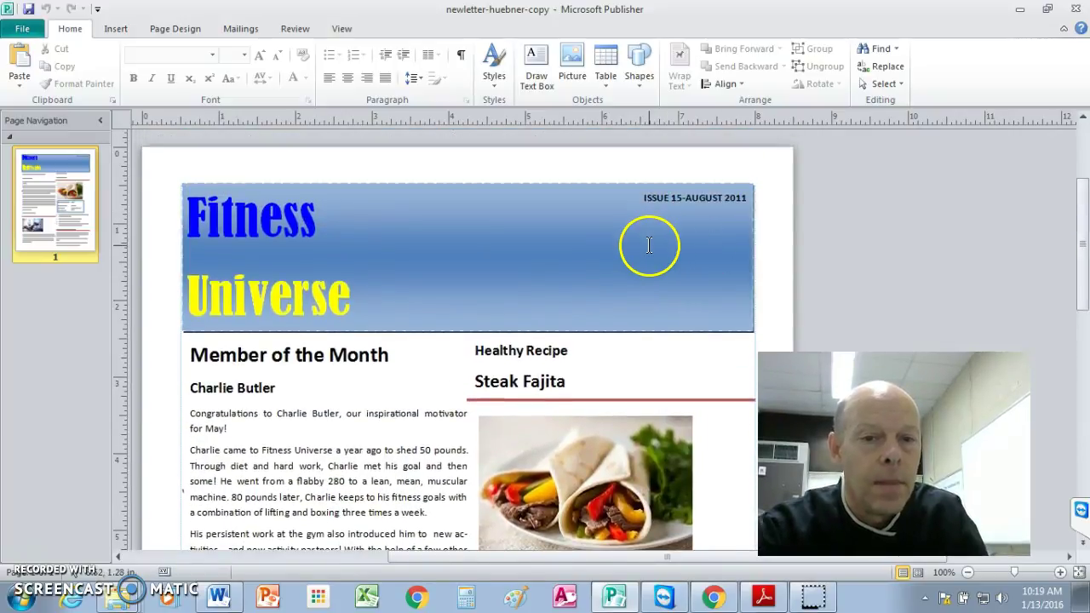
drag(1086, 215, 1085, 255)
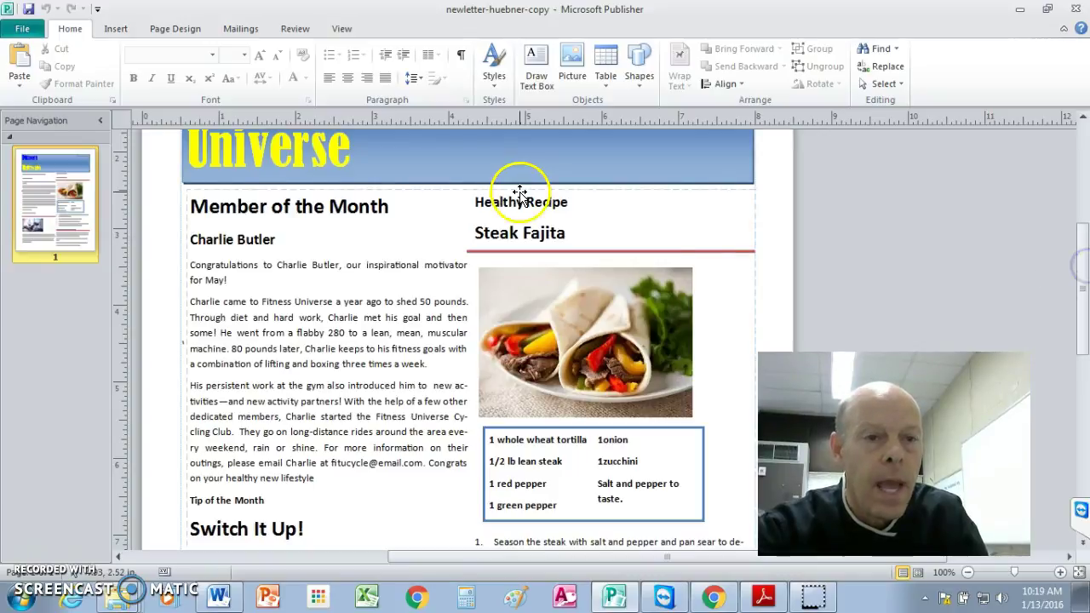
Browse the newsletter templates and create a publication from Business newsletter (Burgundy Wave design).
click(19, 30)
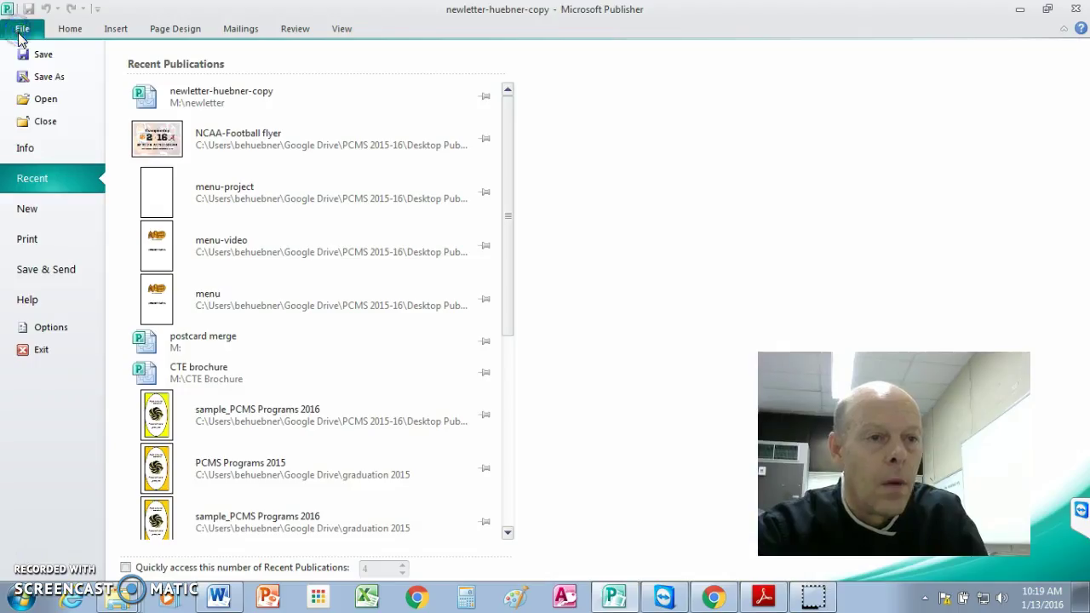
click(30, 213)
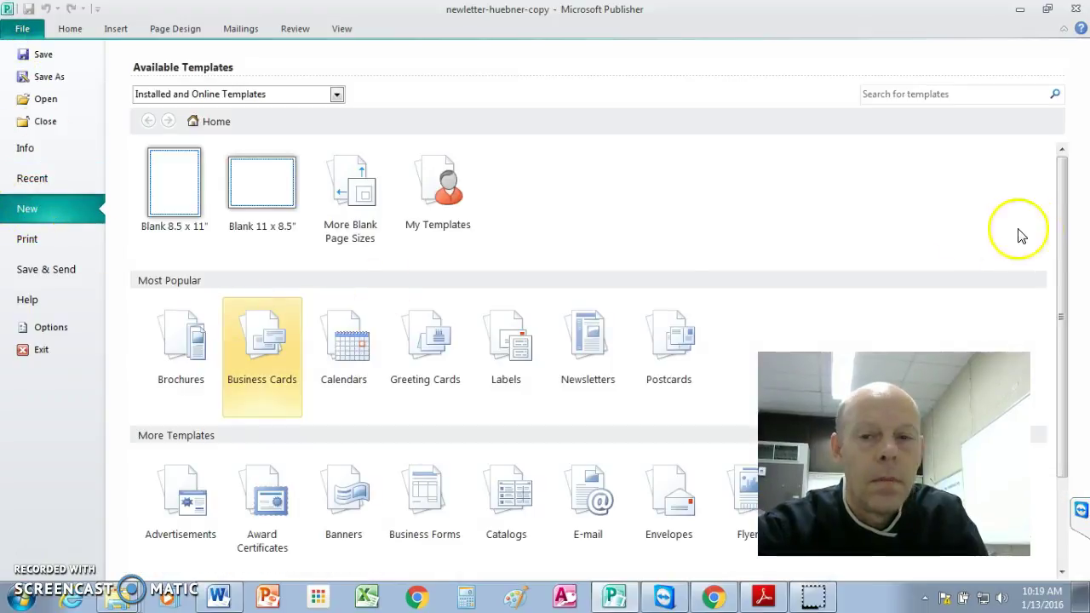
drag(1066, 209, 1063, 260)
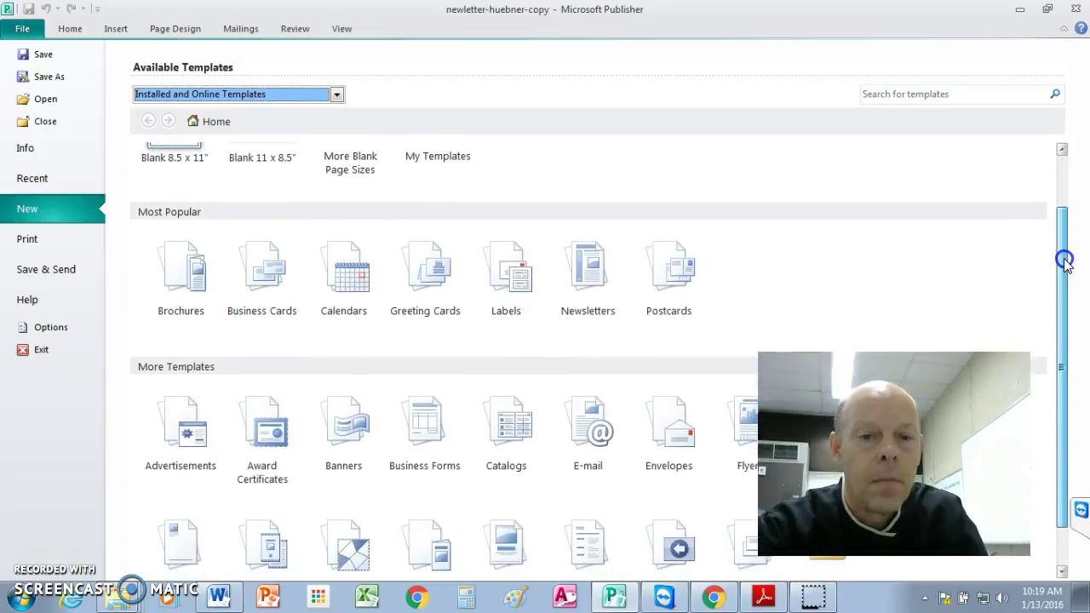
click(605, 297)
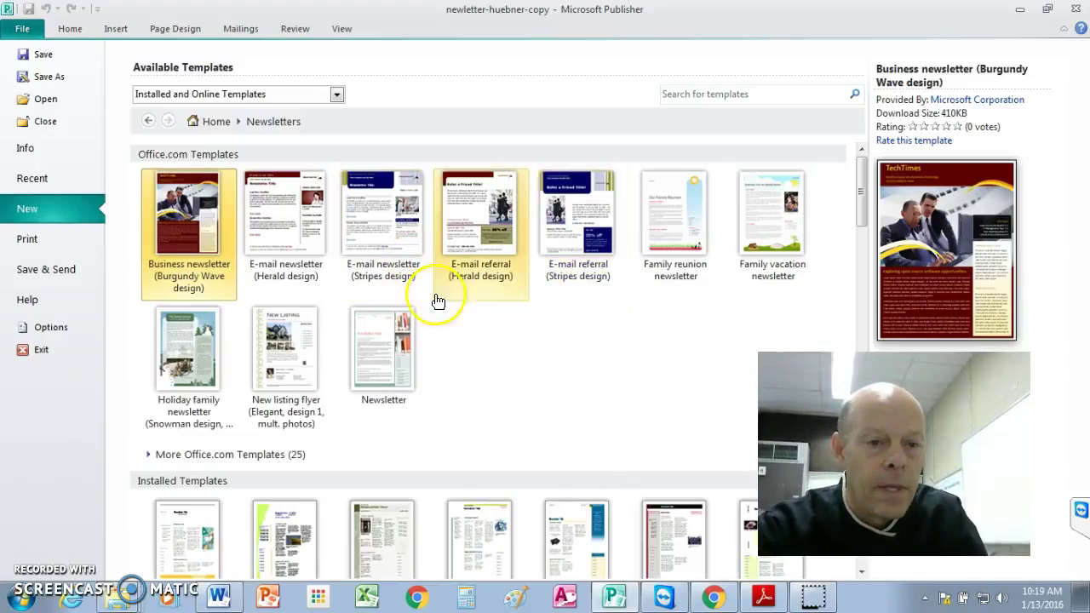
double_click(197, 227)
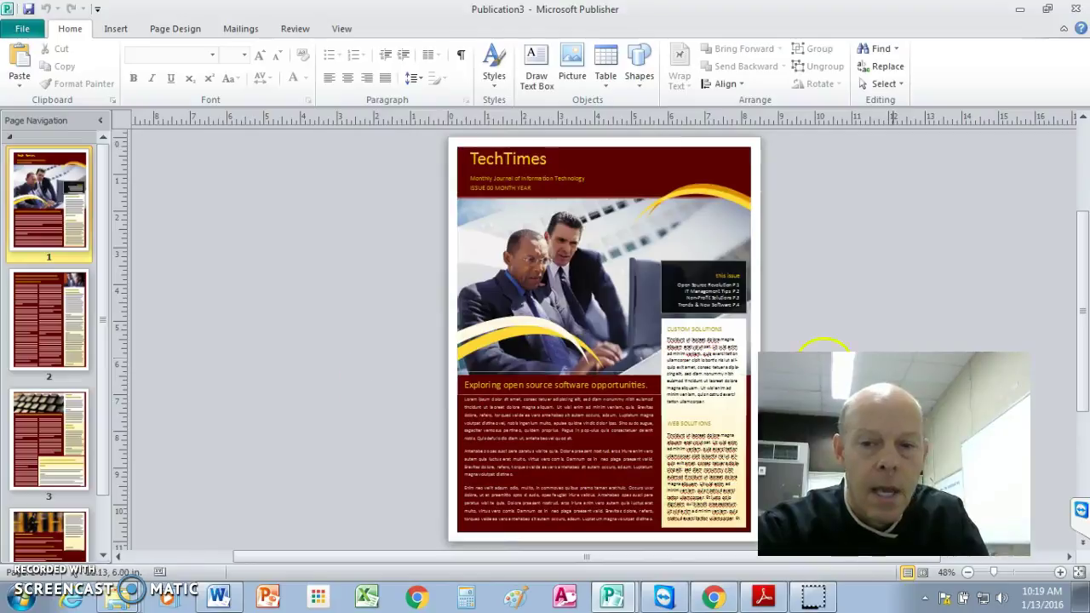
scroll(1070, 290, down, 1)
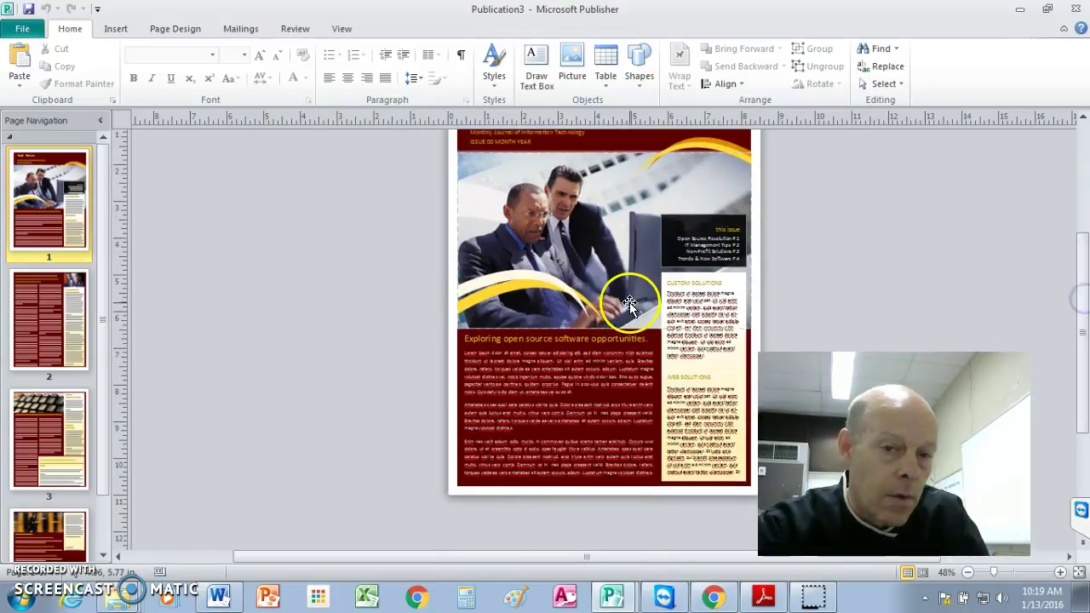
click(536, 252)
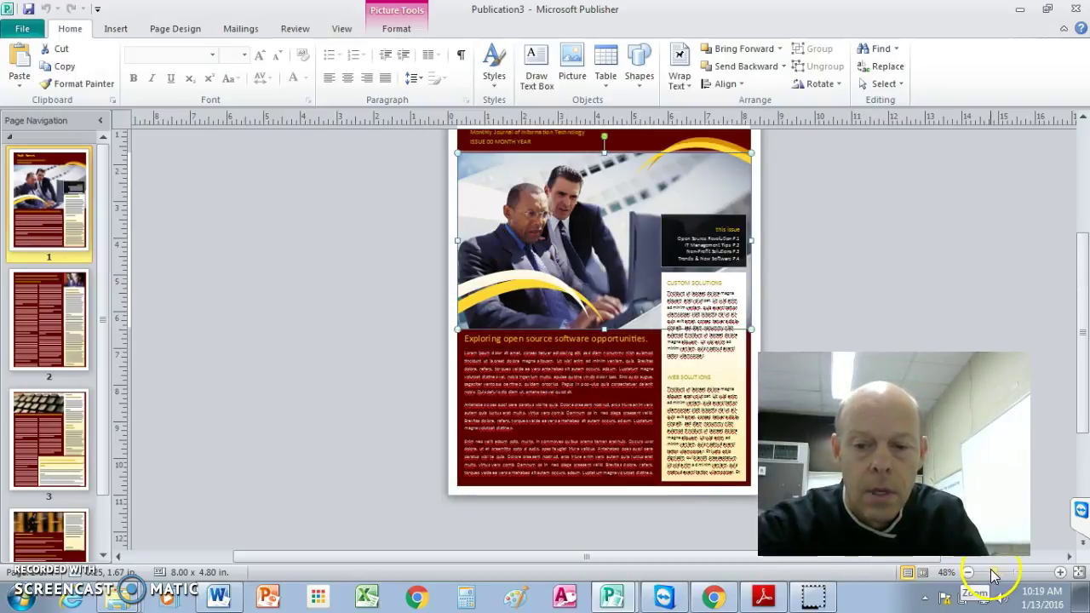
drag(992, 572, 1004, 572)
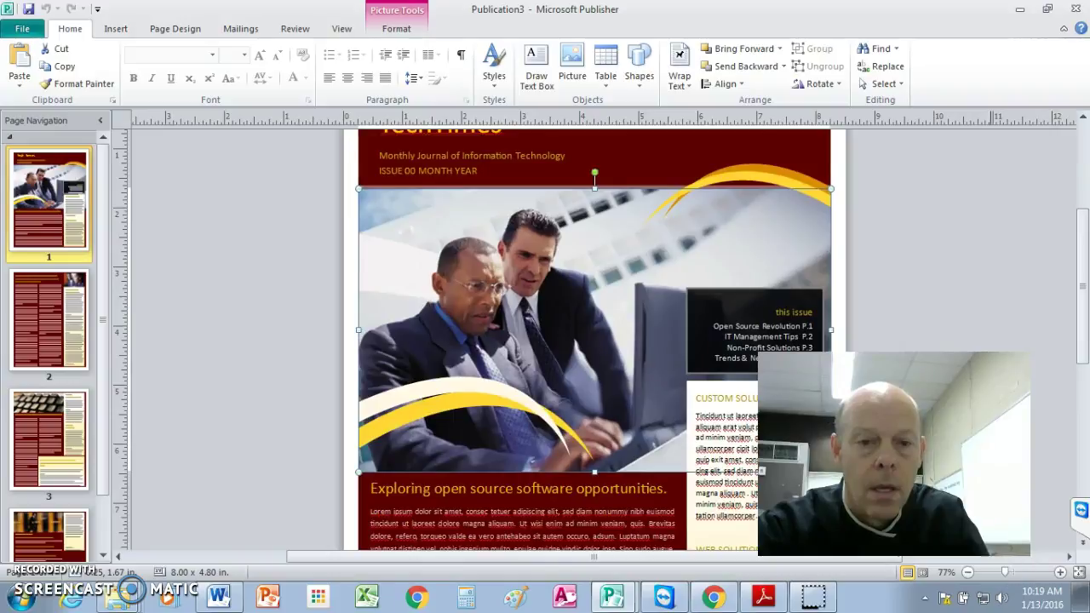
drag(1082, 243, 1083, 312)
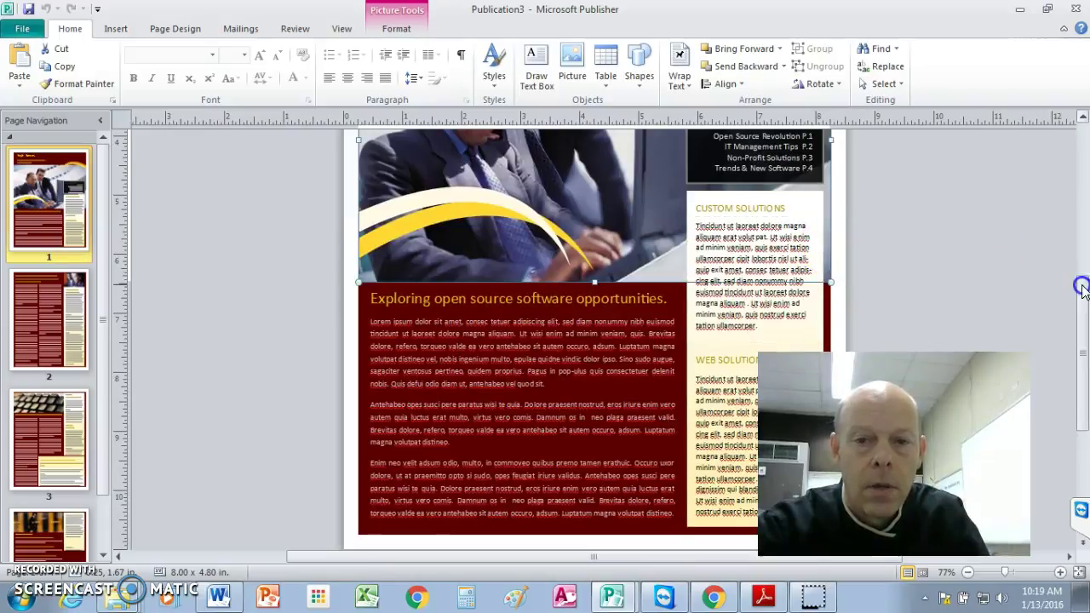
drag(1085, 286, 1083, 216)
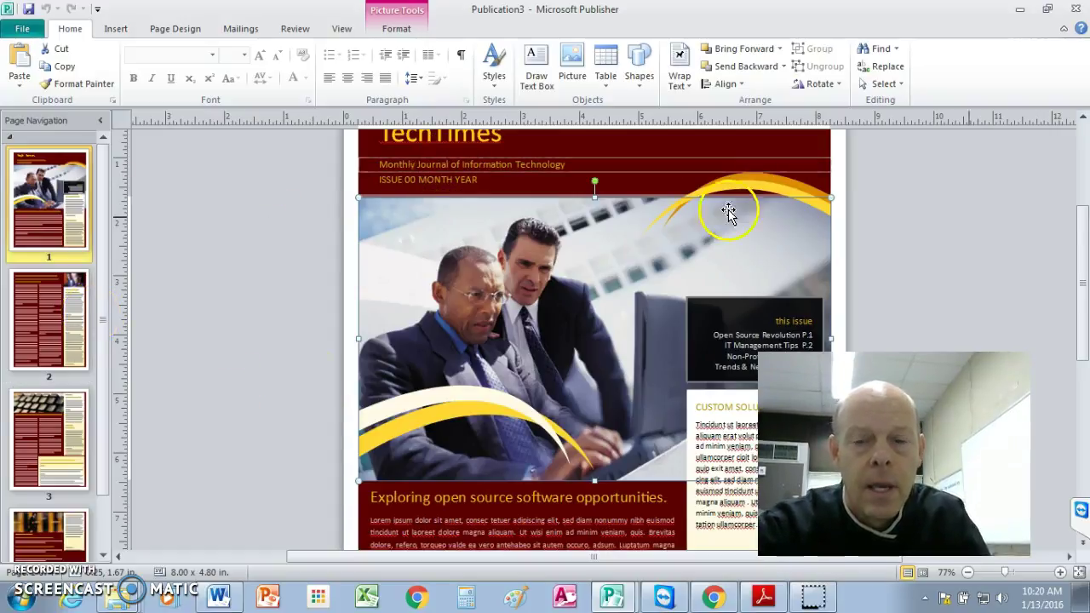
scroll(1083, 228, up, 1)
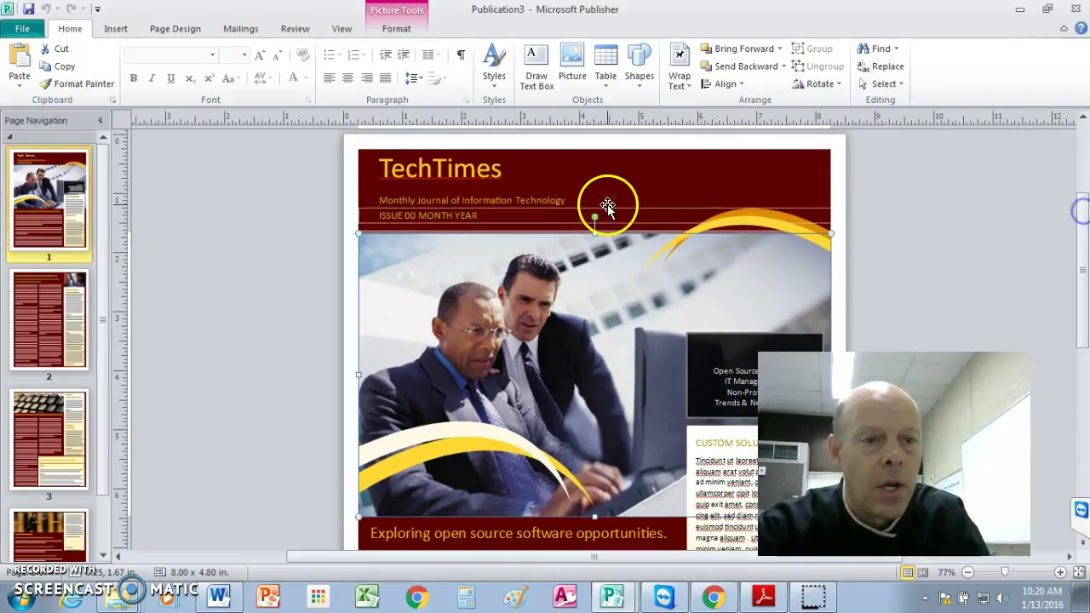
Create Publication4 from the Blank 8.5 x 11" template.
click(21, 31)
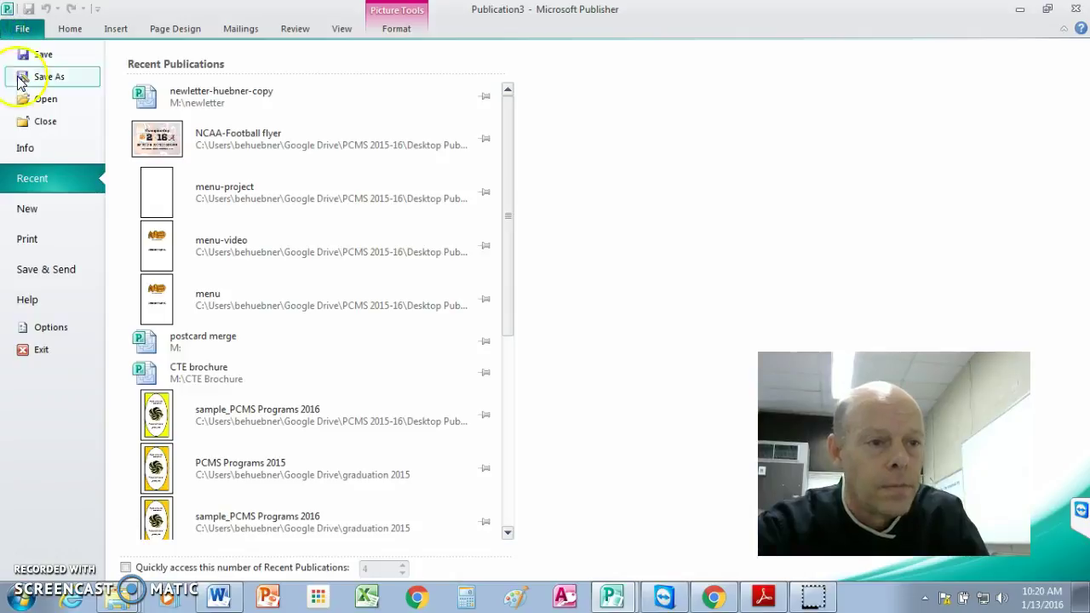
click(23, 208)
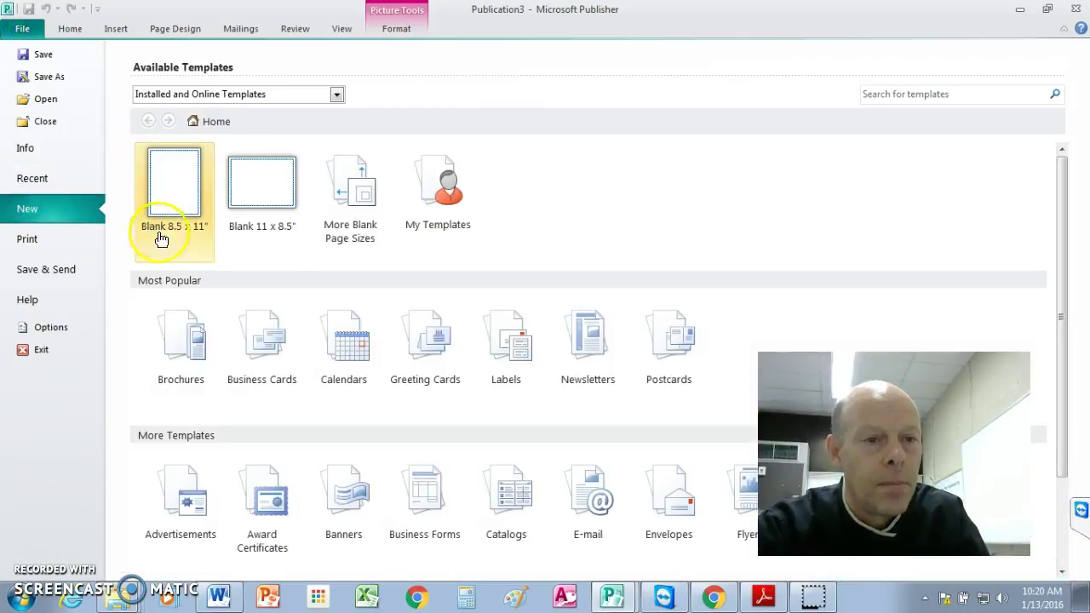
click(173, 188)
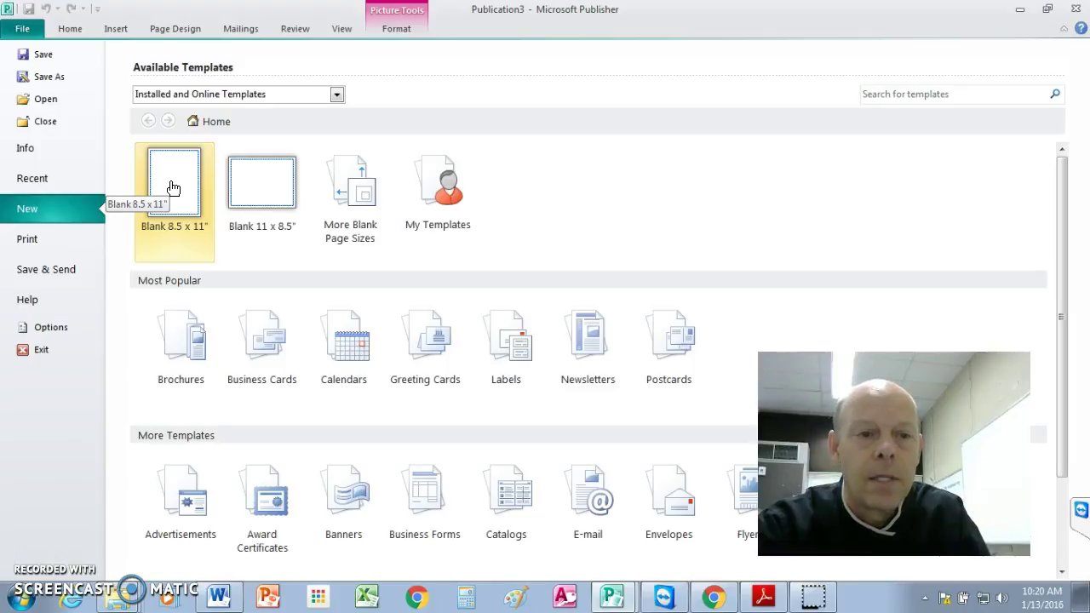
double_click(173, 187)
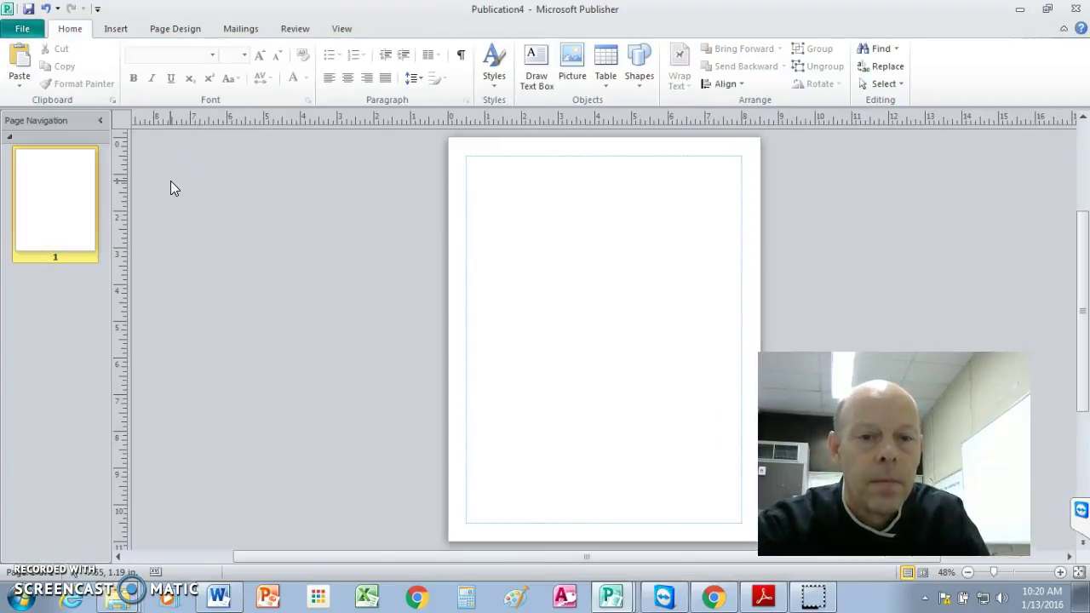
click(195, 177)
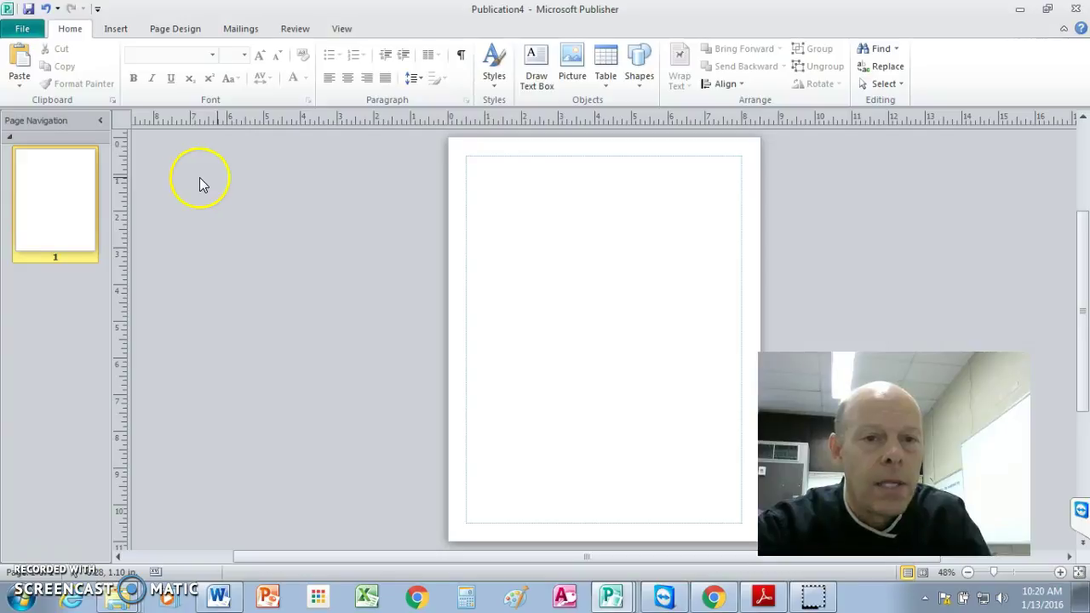
Draw a wide 7.5 x 2 inch rectangle across the top of the page.
click(113, 29)
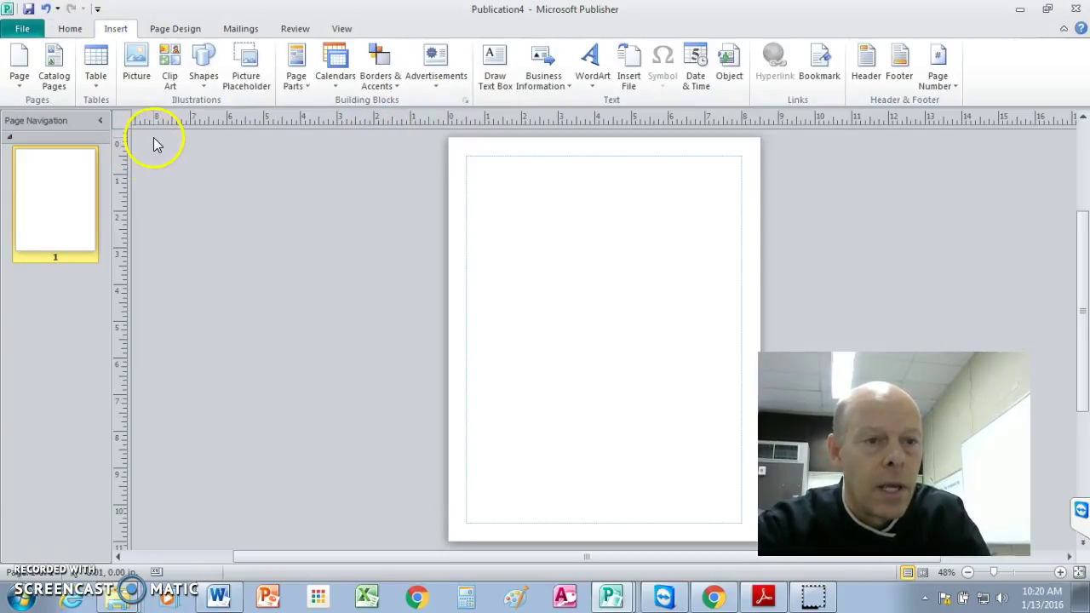
click(211, 92)
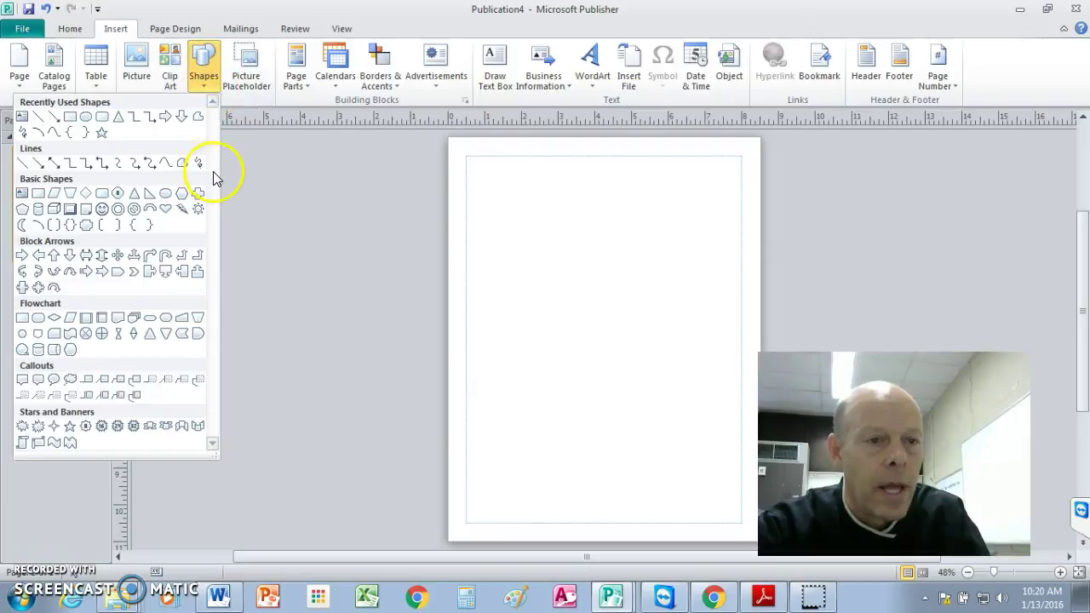
click(70, 117)
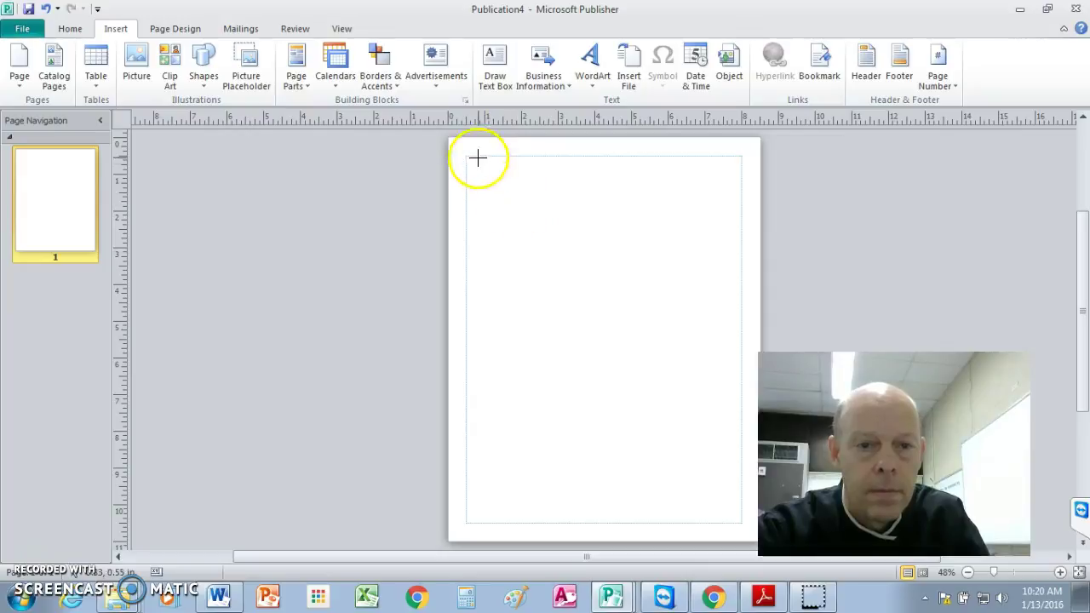
drag(465, 155, 752, 230)
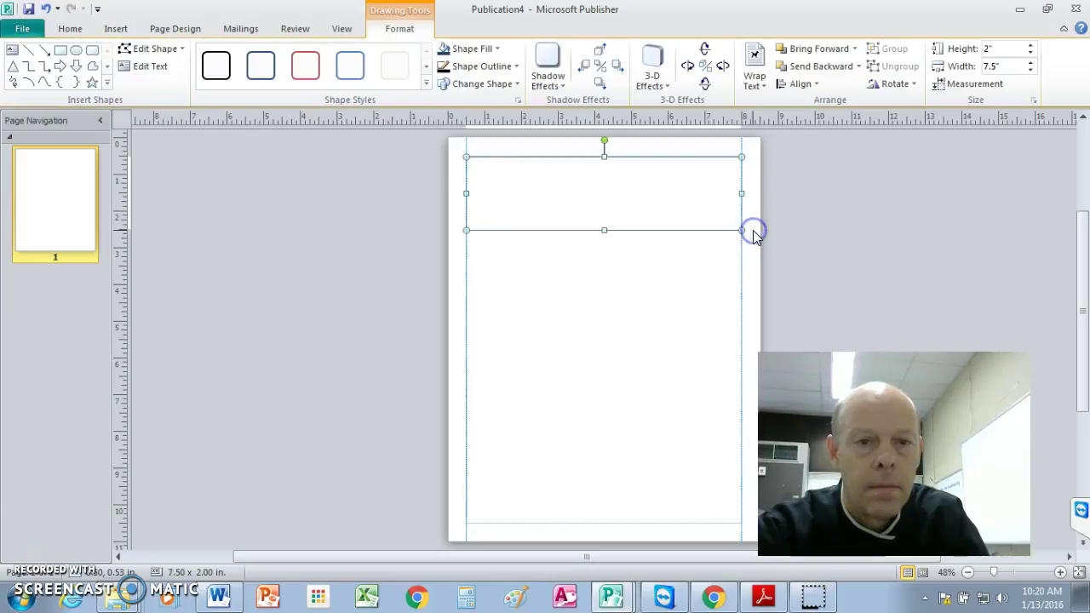
Give the rectangle the solid dark blue shape style and zoom in on it.
click(426, 82)
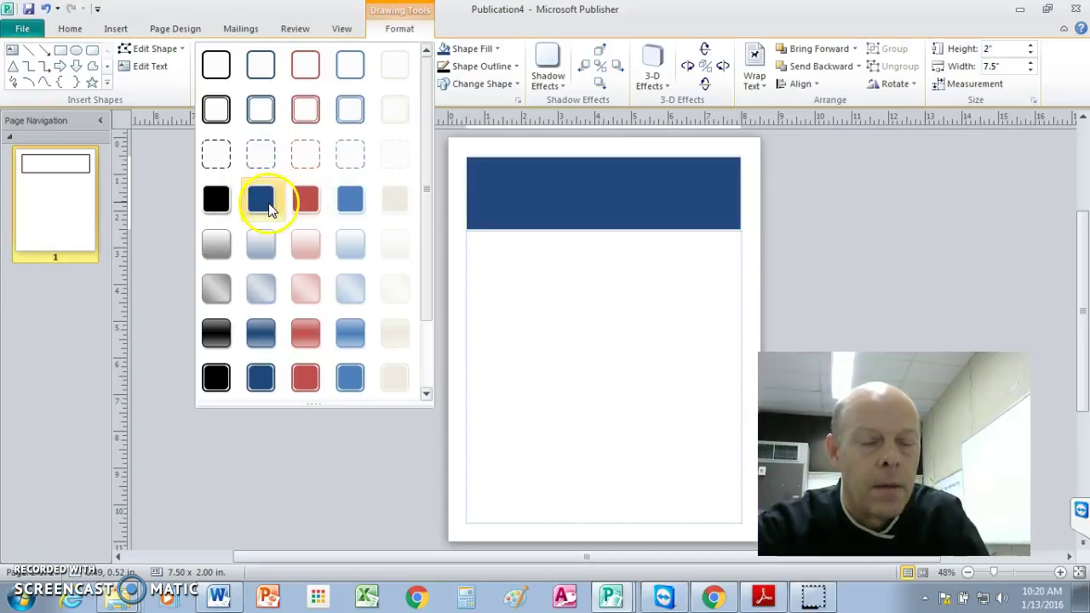
click(267, 203)
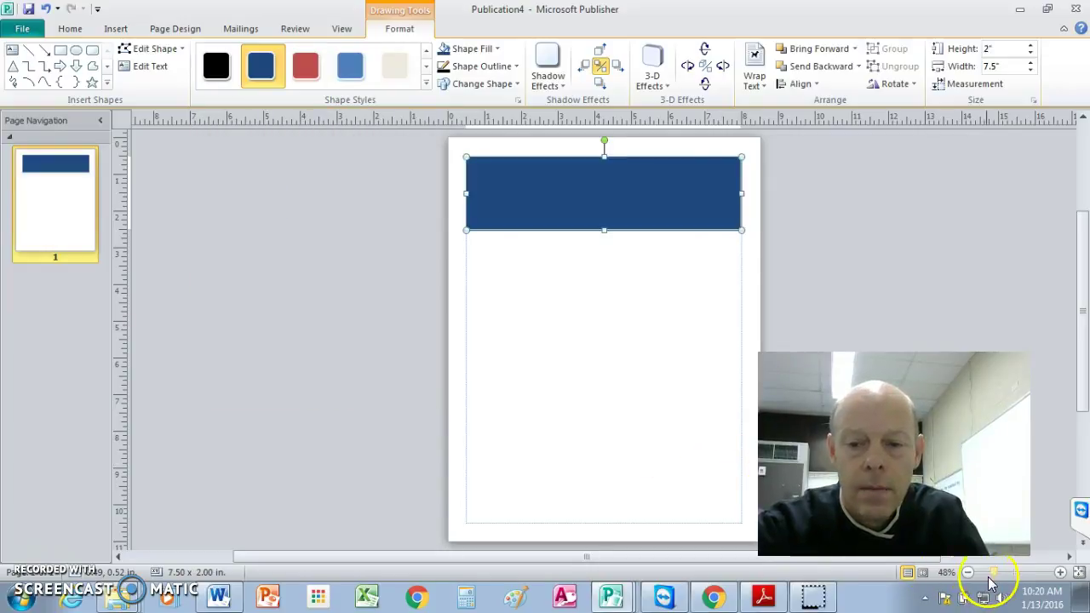
drag(994, 572, 1014, 572)
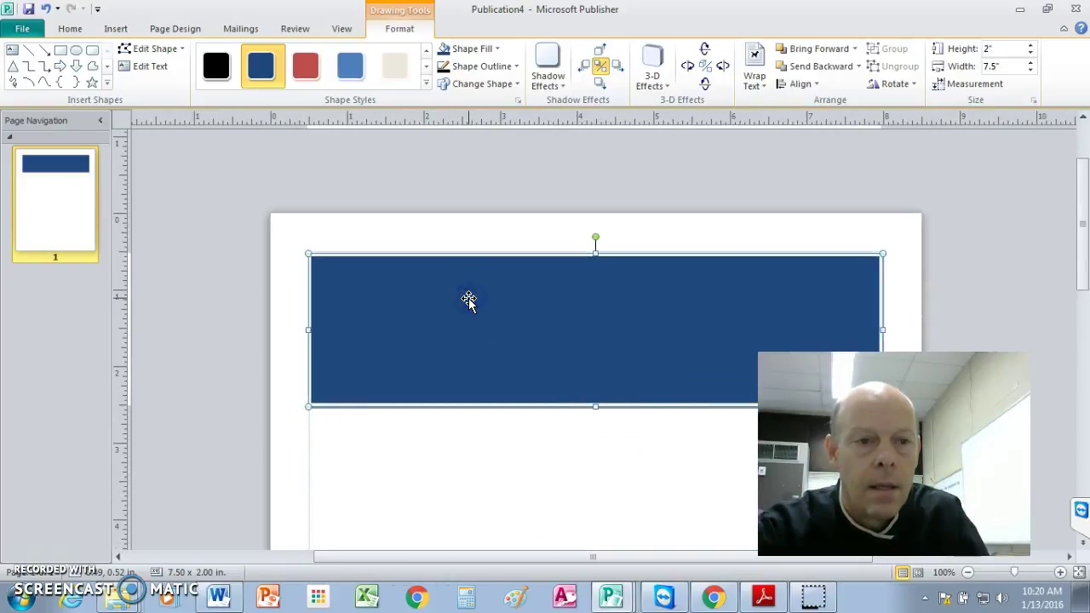
Type 'Fitness' and 'Universe' on two lines inside the blue rectangle and select them.
click(661, 338)
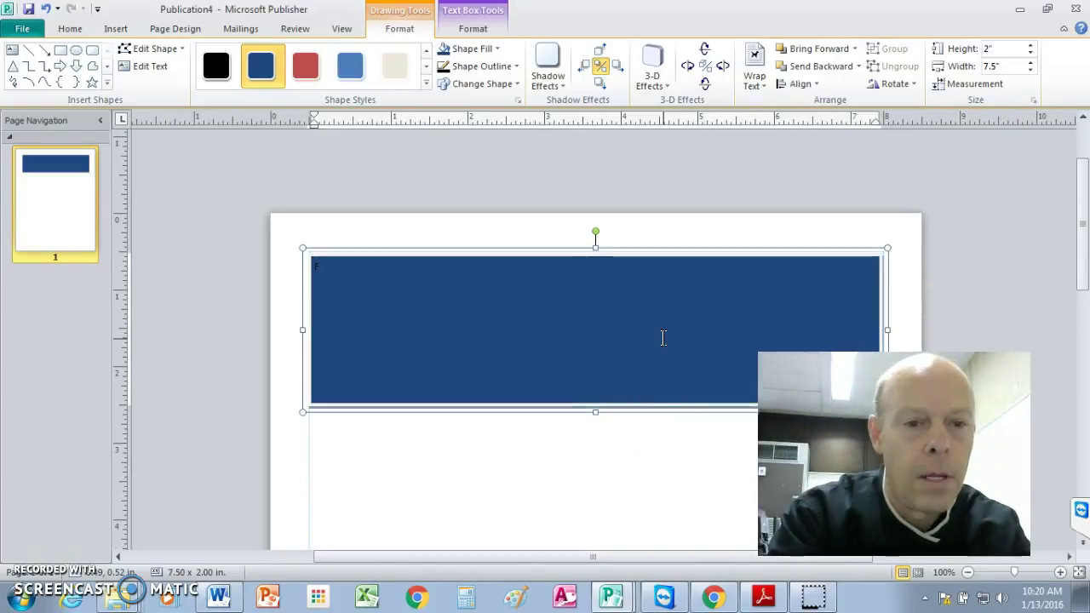
text(it)
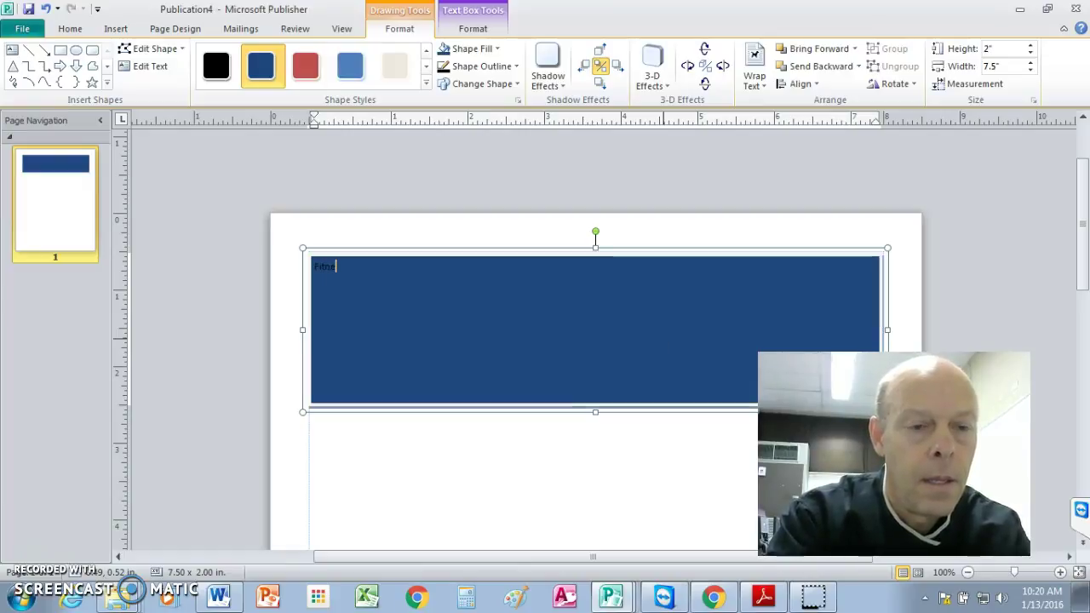
text(ne)
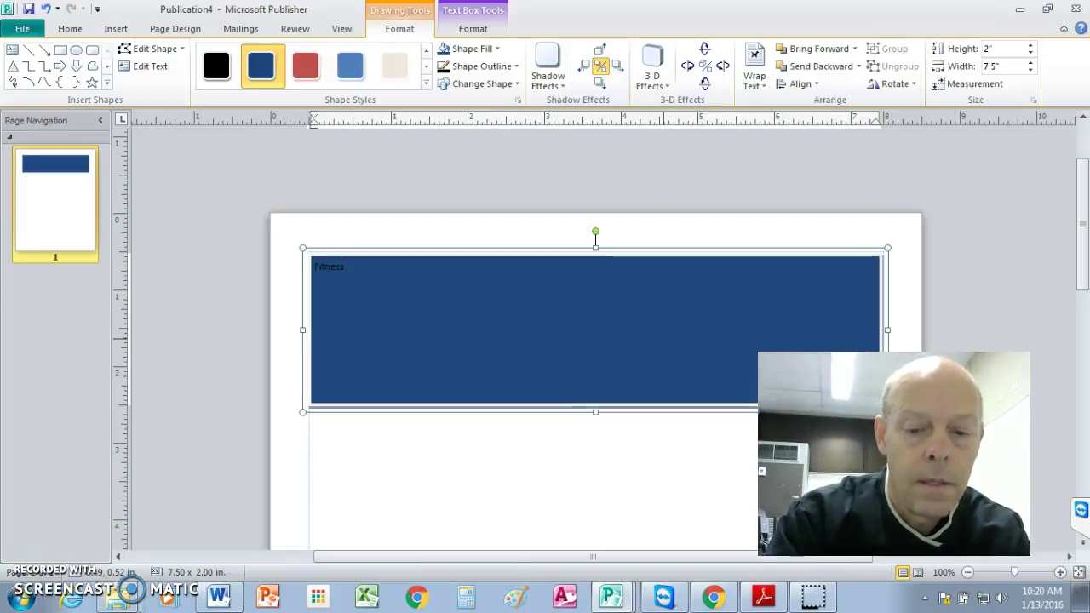
key(Return)
text(u)
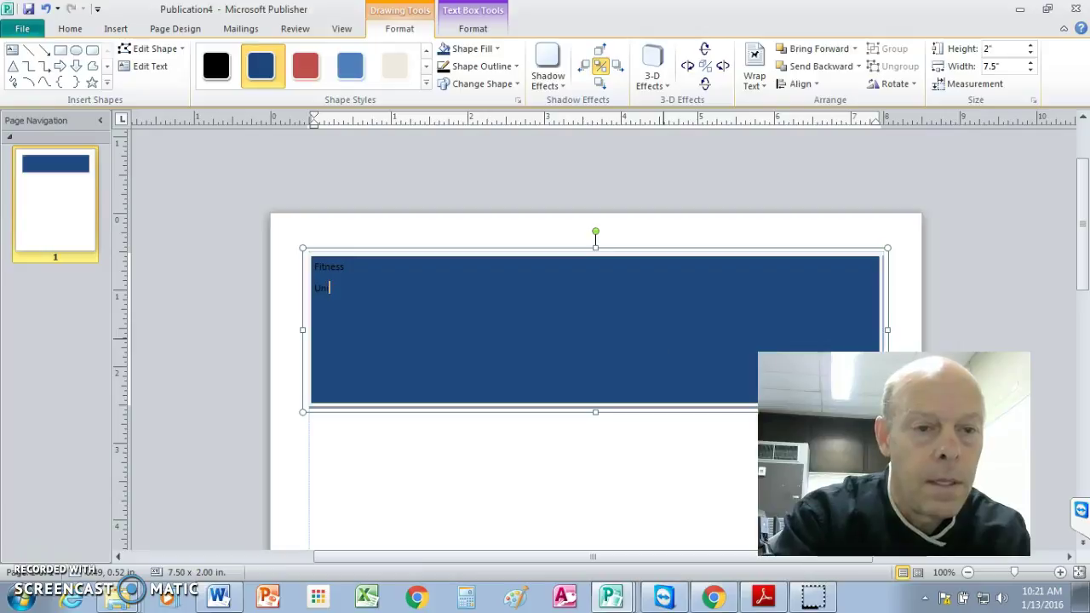
text(rse)
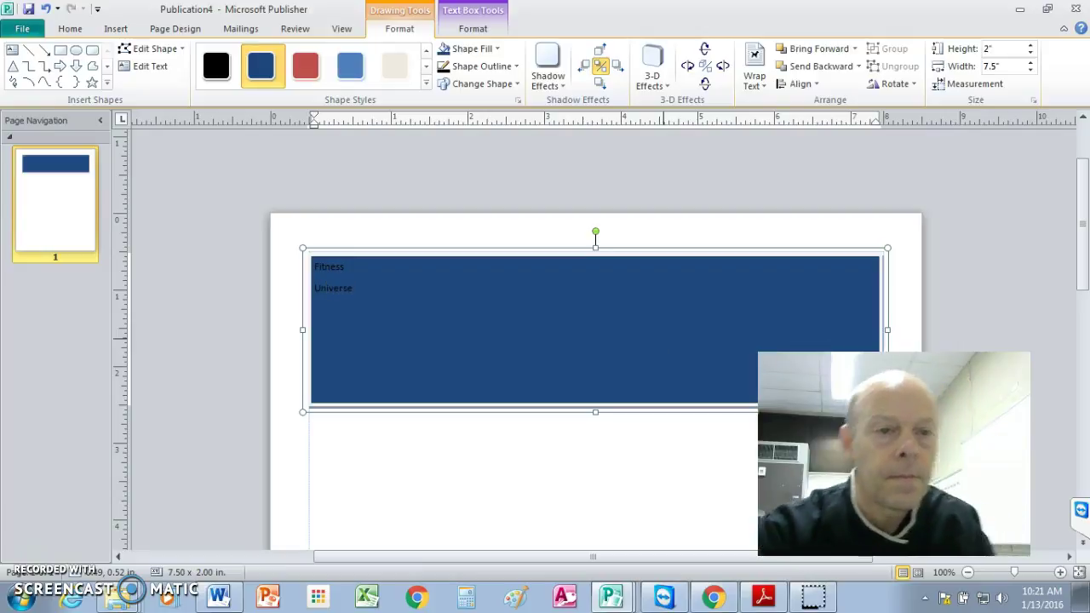
drag(352, 288, 328, 272)
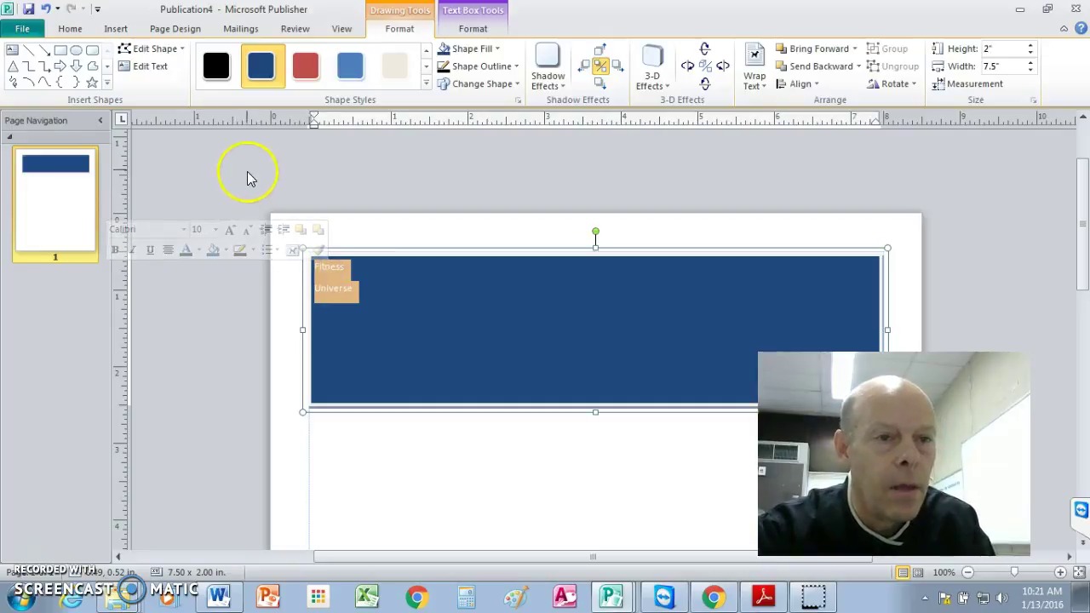
Format the title as 28-point yellow Berlin Sans FB Demi.
click(70, 28)
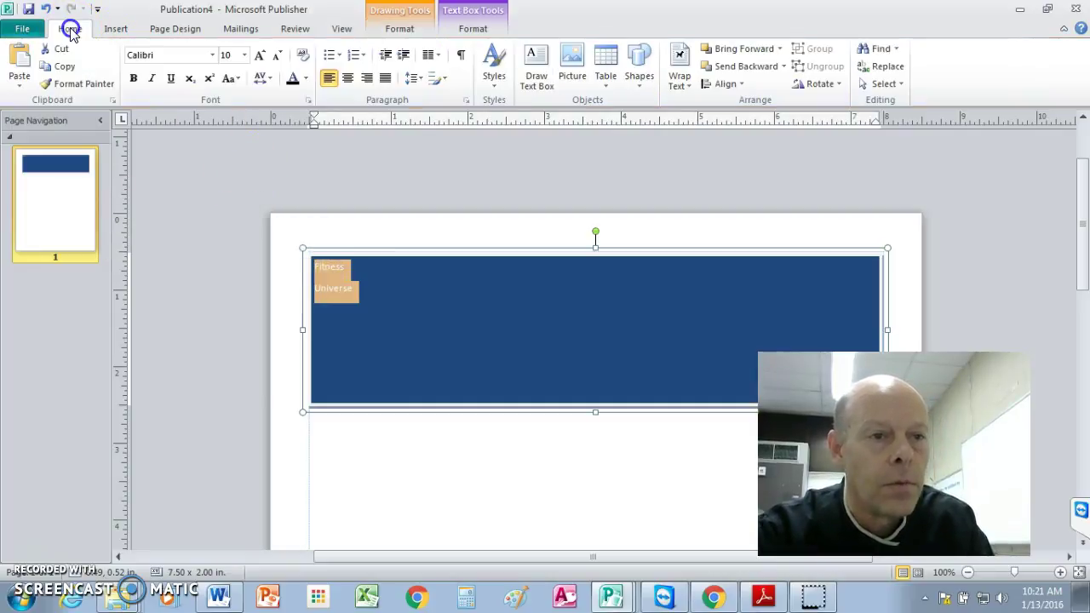
click(244, 57)
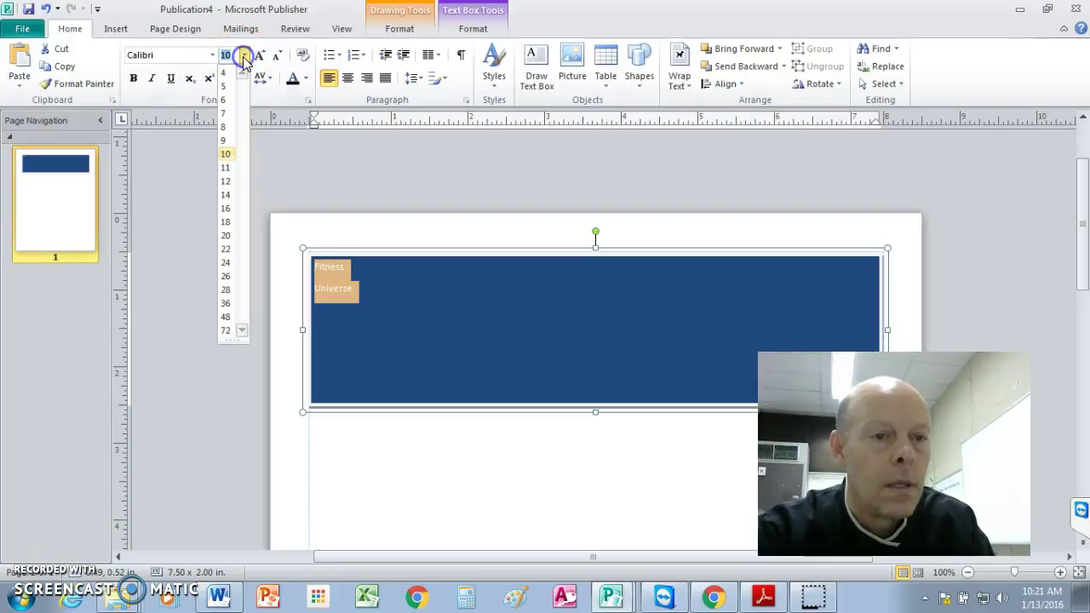
click(226, 289)
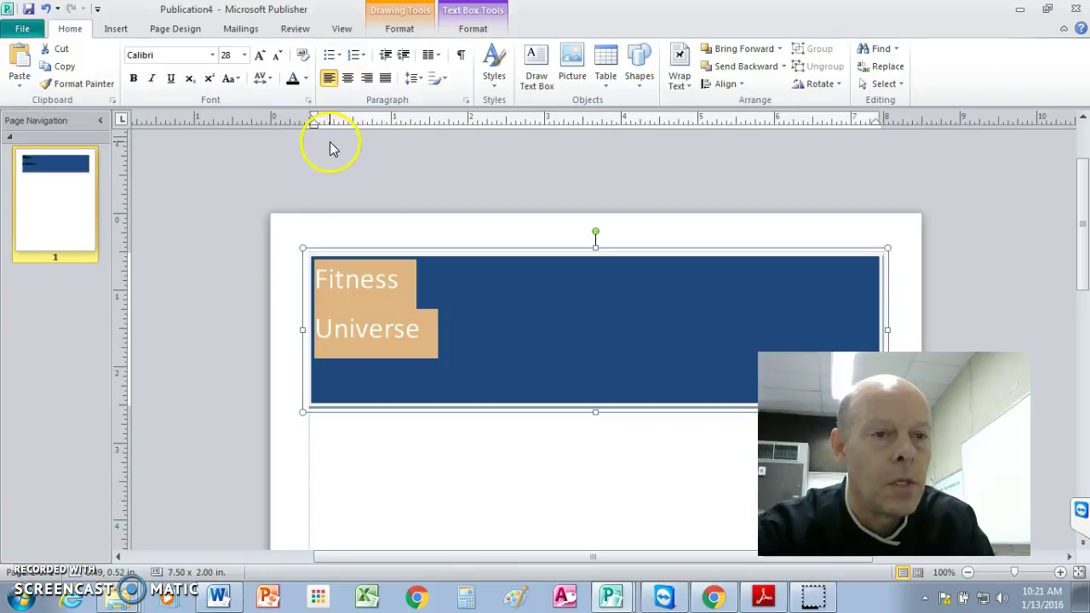
click(303, 79)
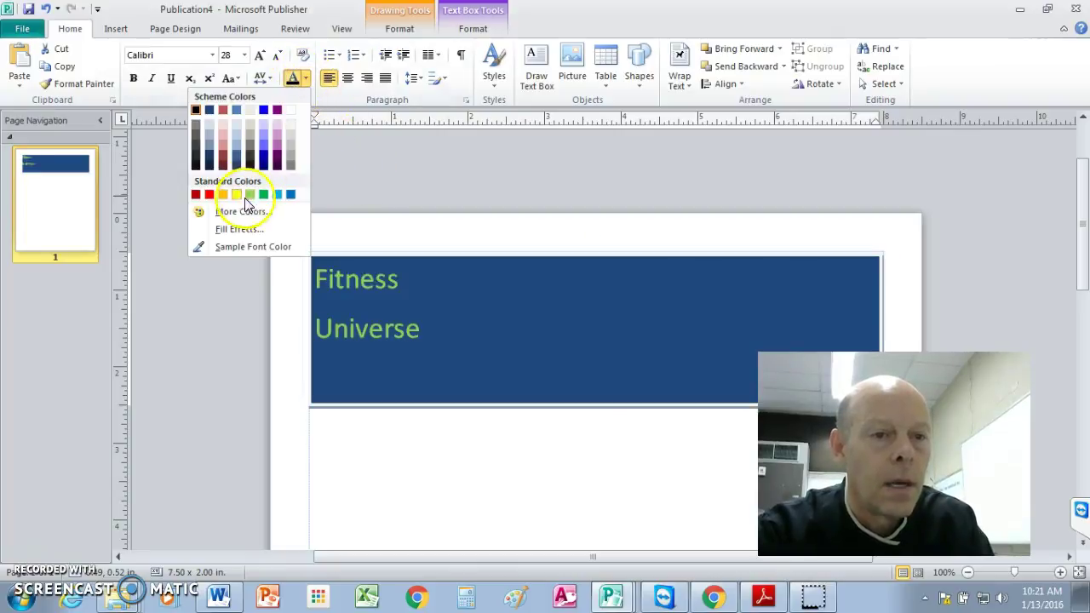
click(237, 197)
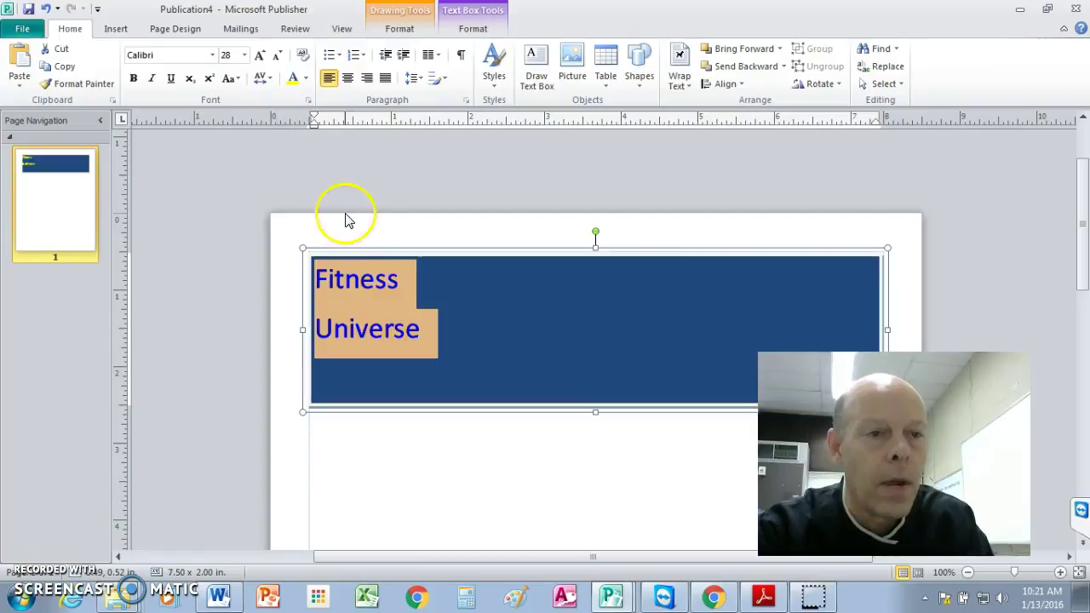
click(213, 55)
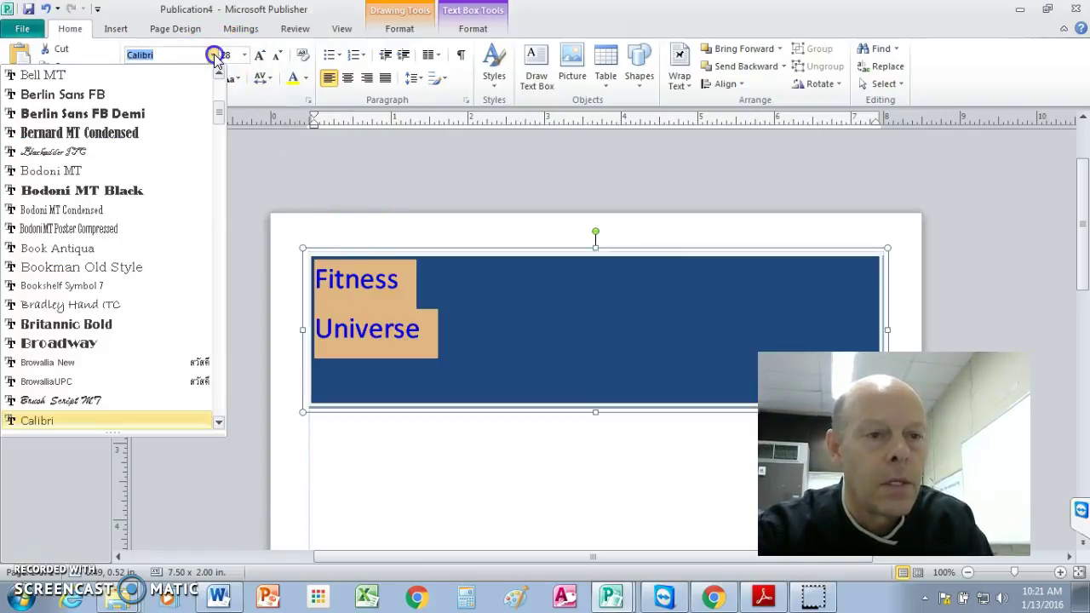
click(138, 115)
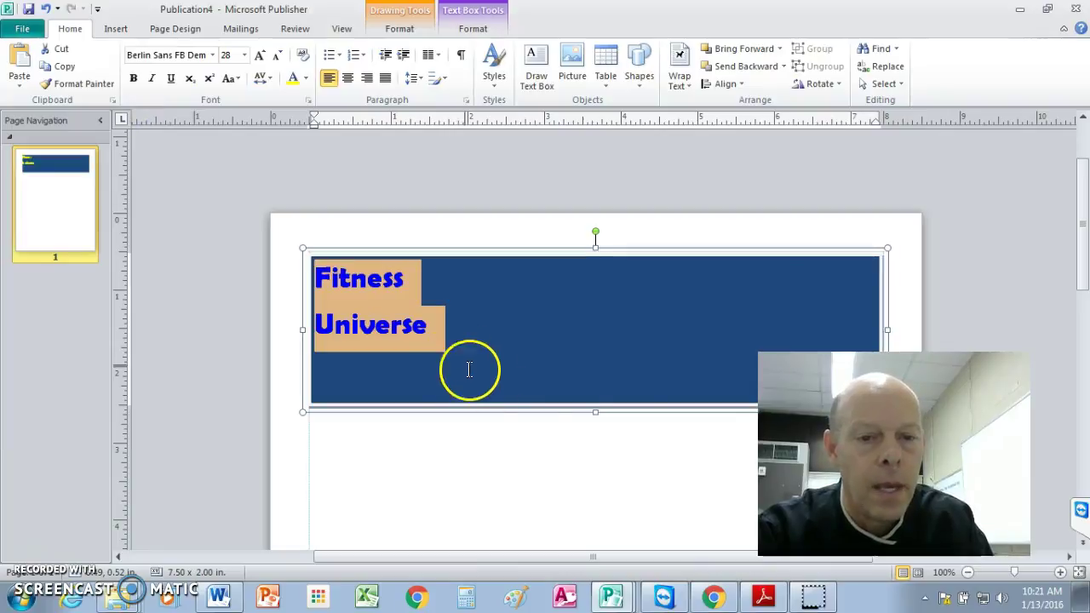
Shorten the header box to 1.55 inches tall.
drag(595, 413, 593, 376)
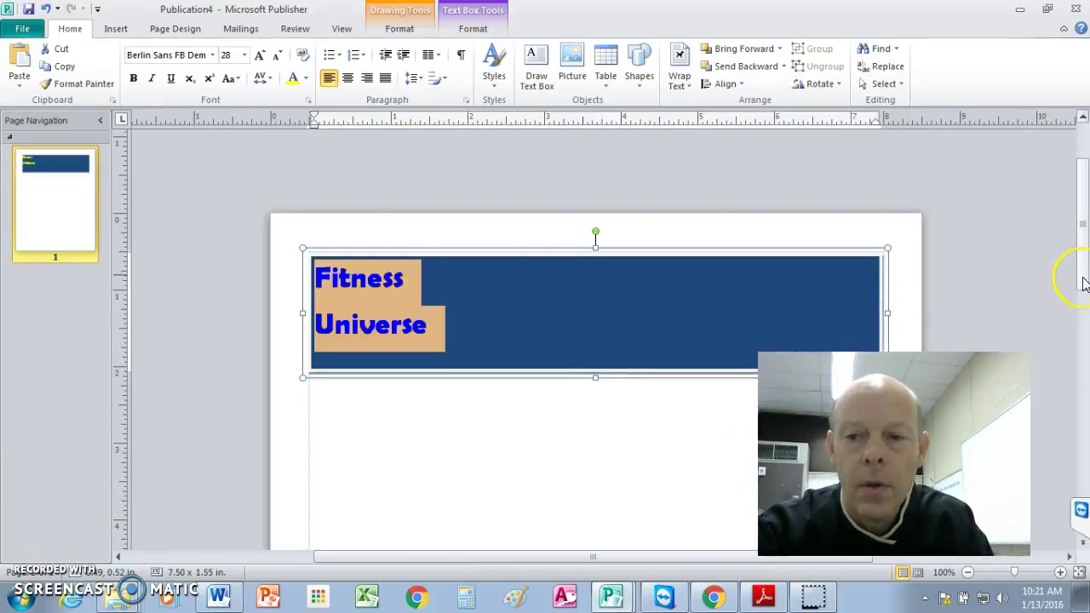
drag(1085, 277, 1082, 294)
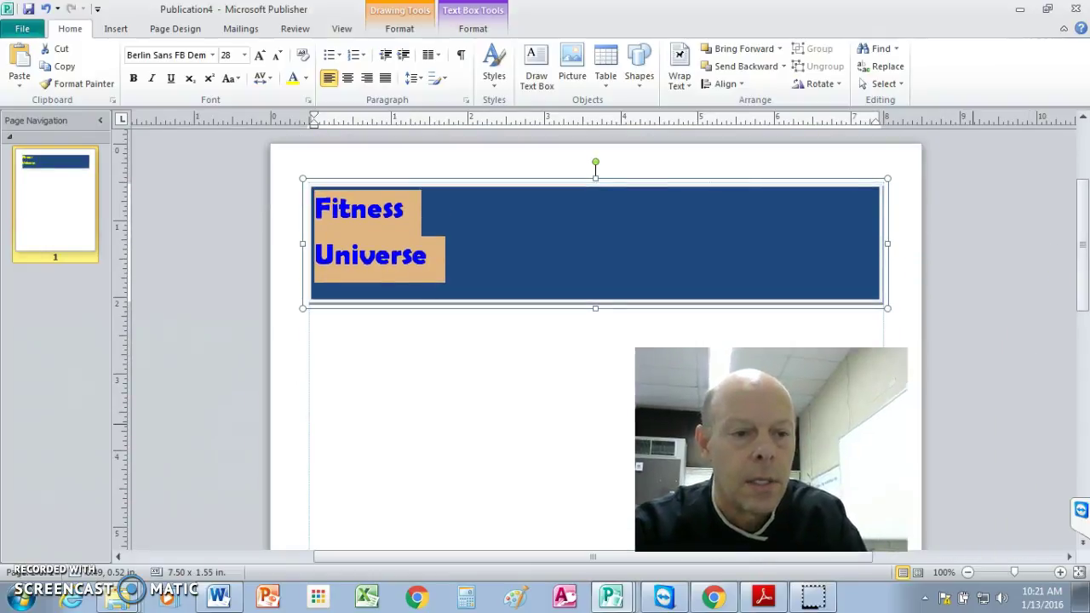
mouse_move(1083, 292)
mouse_down()
mouse_move(1083, 334)
mouse_move(1085, 265)
mouse_up()
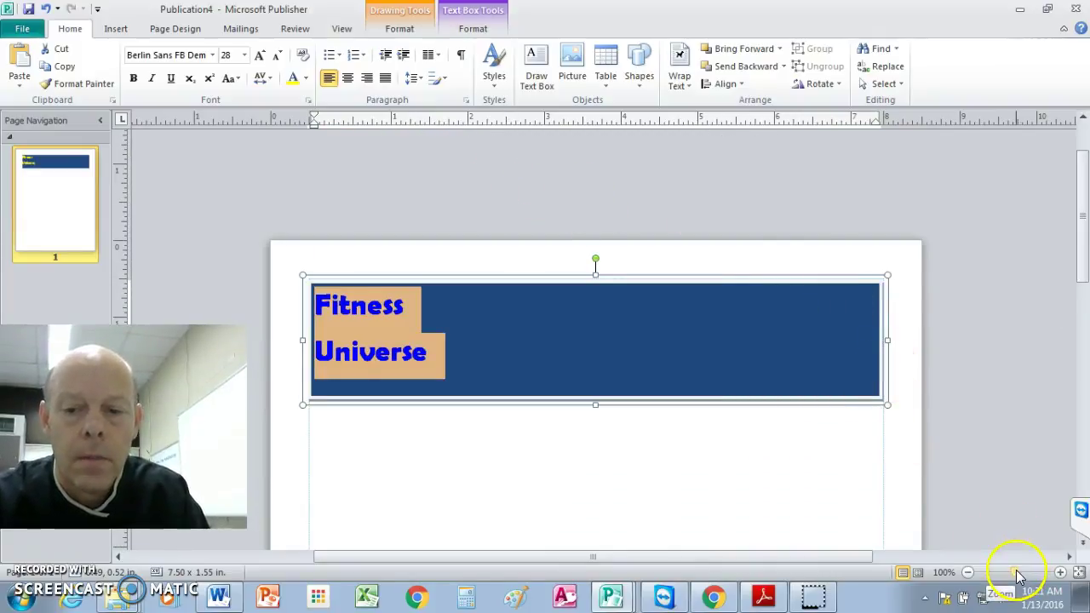
click(1002, 572)
drag(1083, 298, 1084, 289)
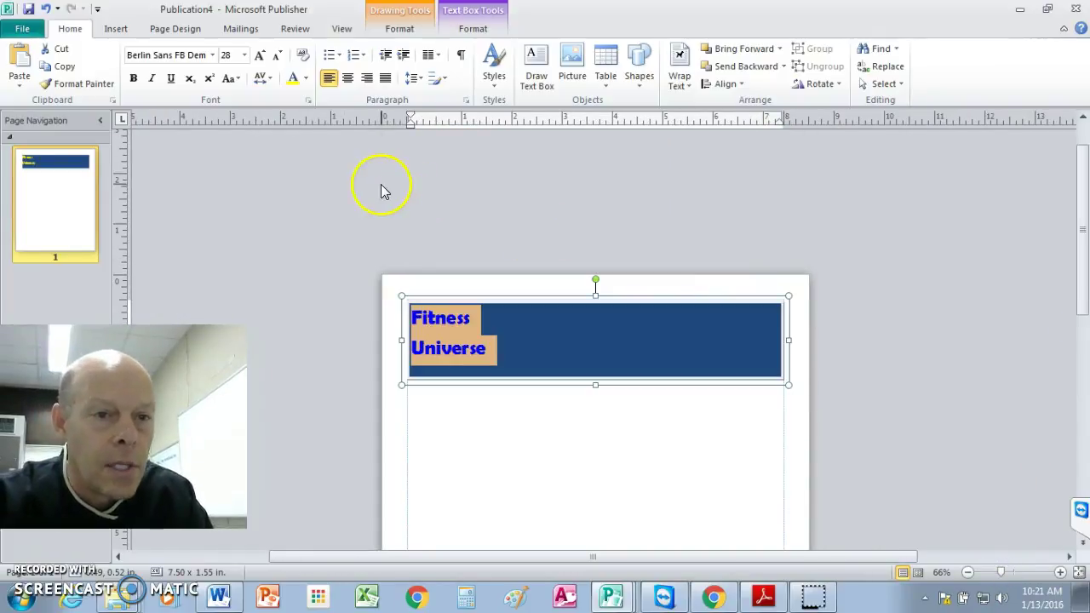
click(114, 29)
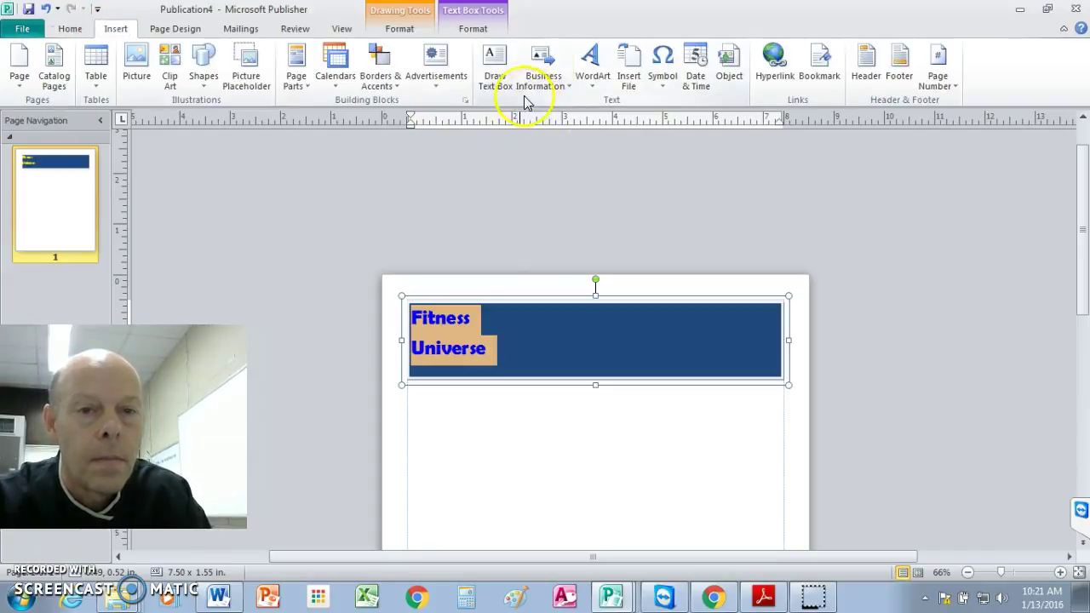
Draw a large text box filling the page below the header.
click(494, 61)
scroll(1087, 187, down, 5)
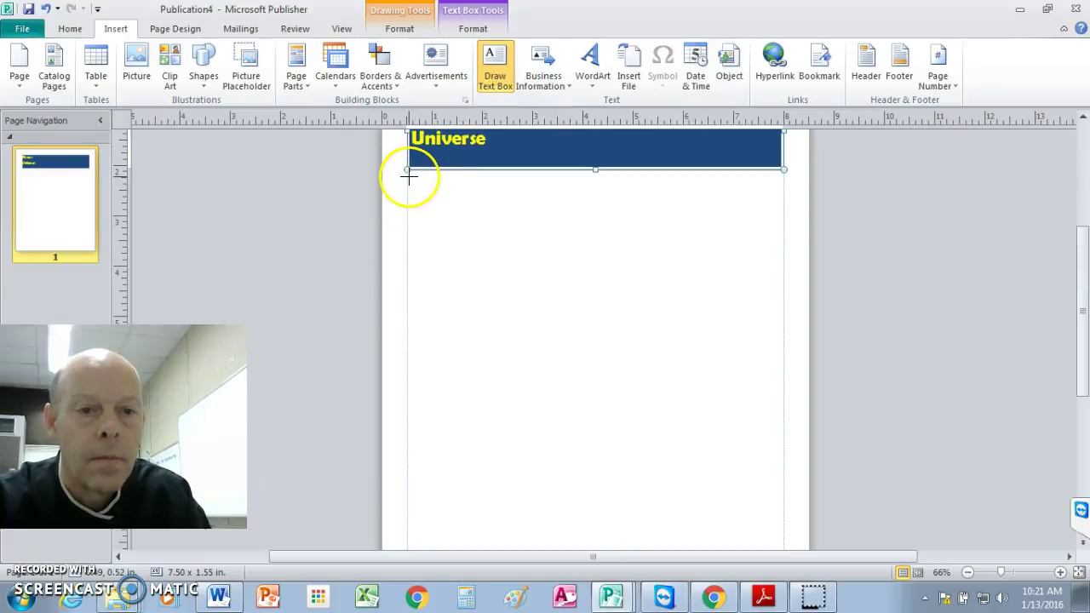
mouse_move(412, 171)
mouse_down()
mouse_move(763, 537)
mouse_move(781, 538)
mouse_up()
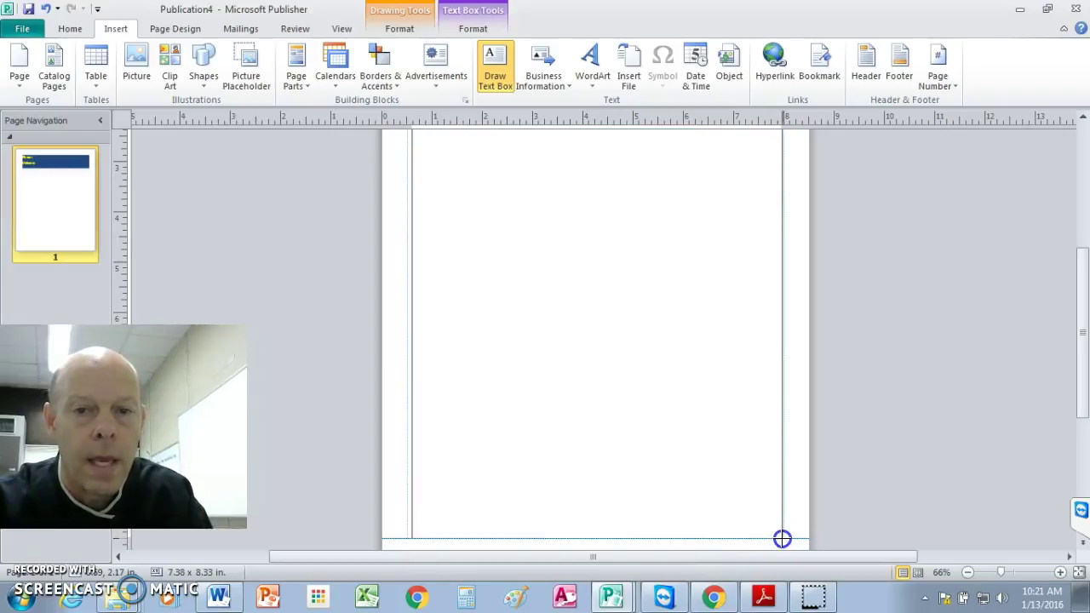
drag(781, 538, 784, 538)
drag(1083, 400, 1082, 268)
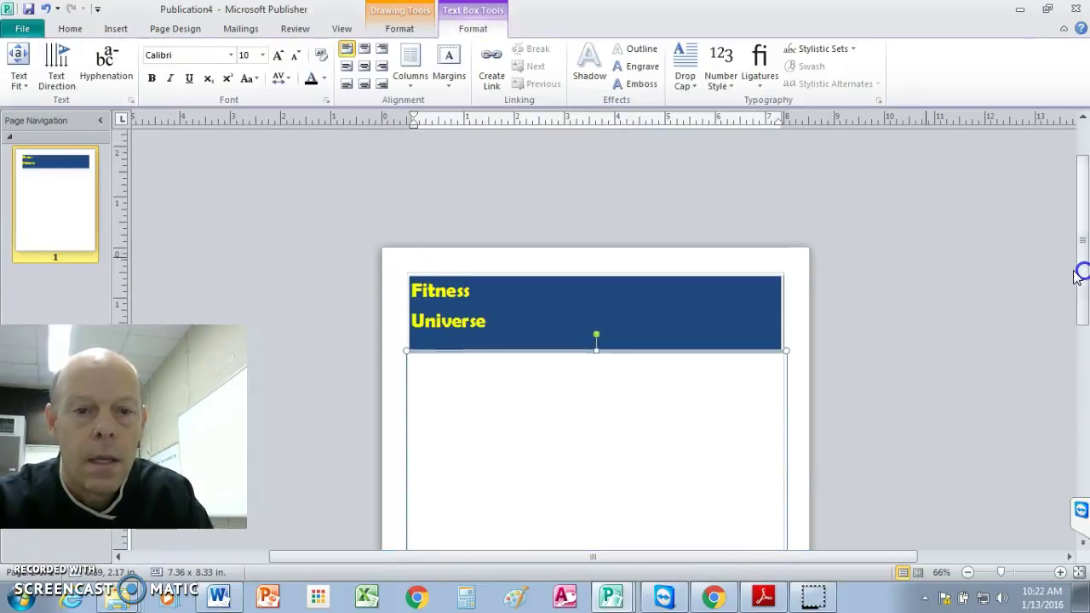
Split the new text box into two columns.
click(409, 67)
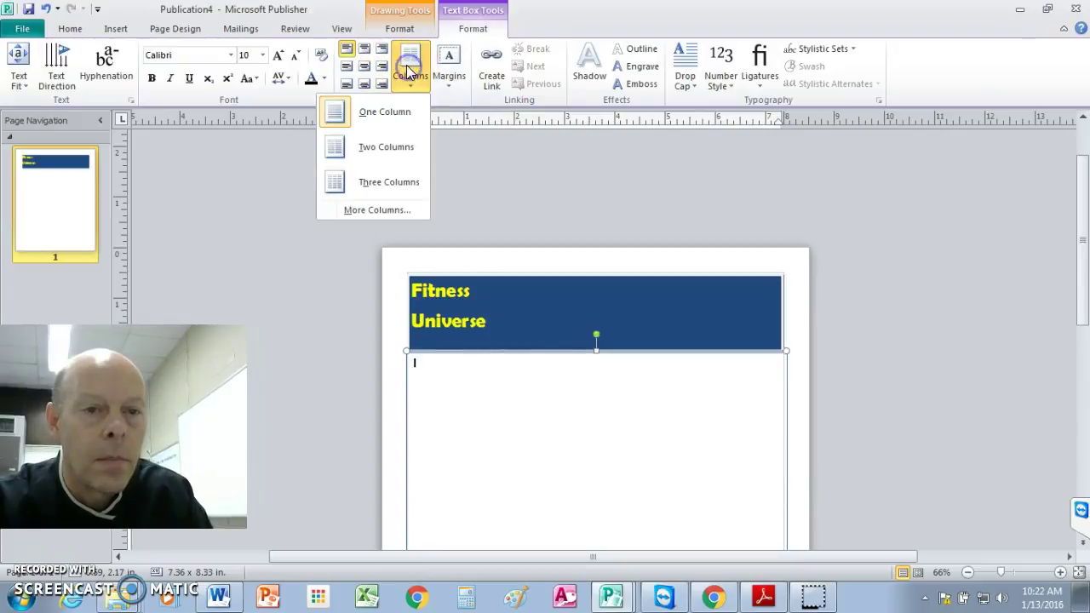
click(368, 146)
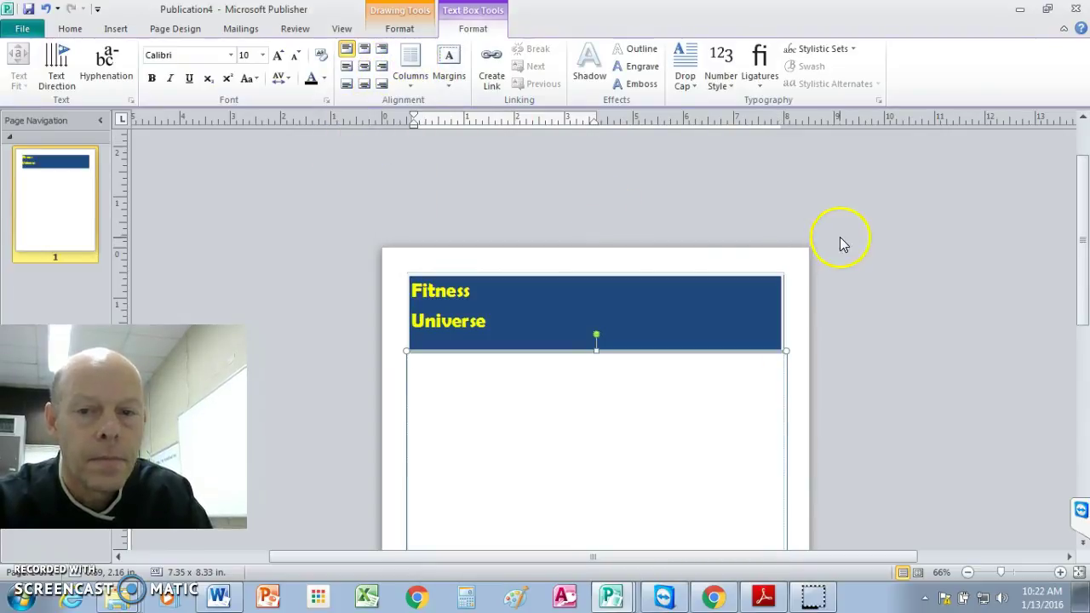
drag(1082, 287, 1073, 395)
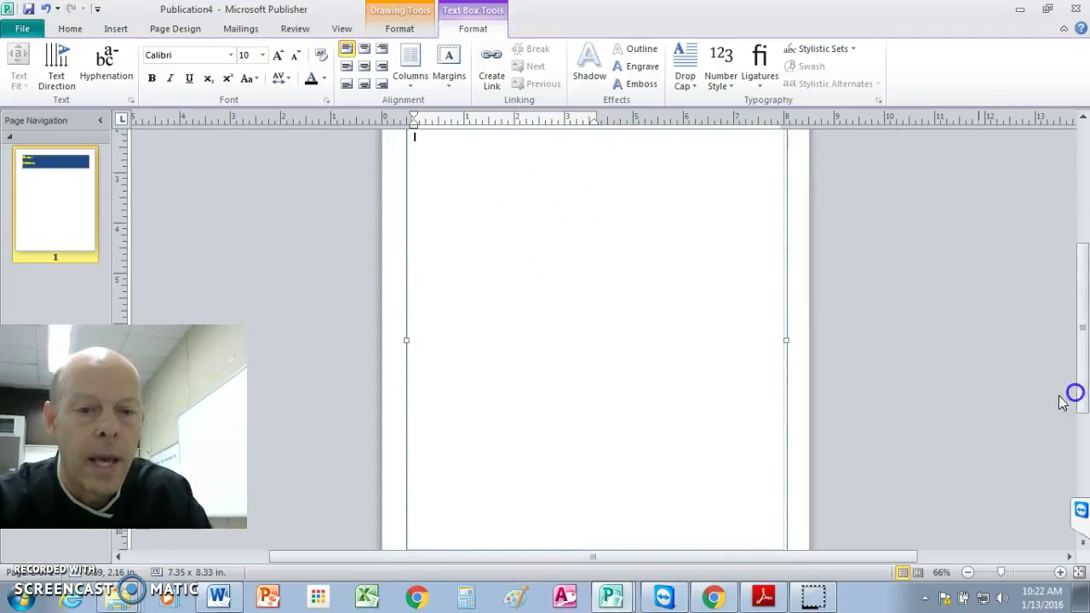
drag(1082, 292, 1086, 215)
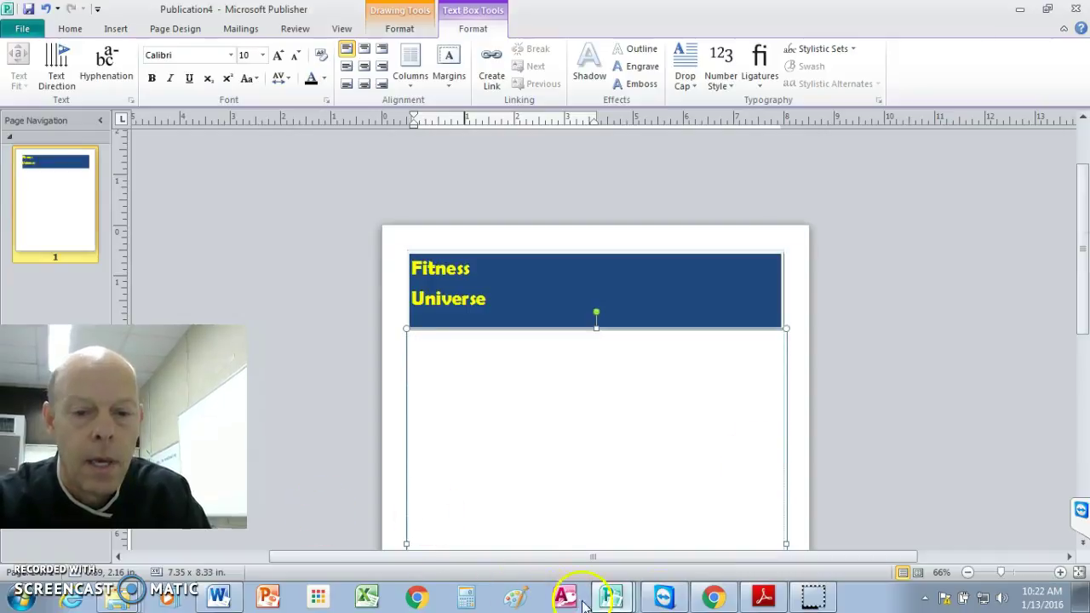
Review the sample newsletter PDF in Adobe Reader, then bring up Chrome.
click(766, 566)
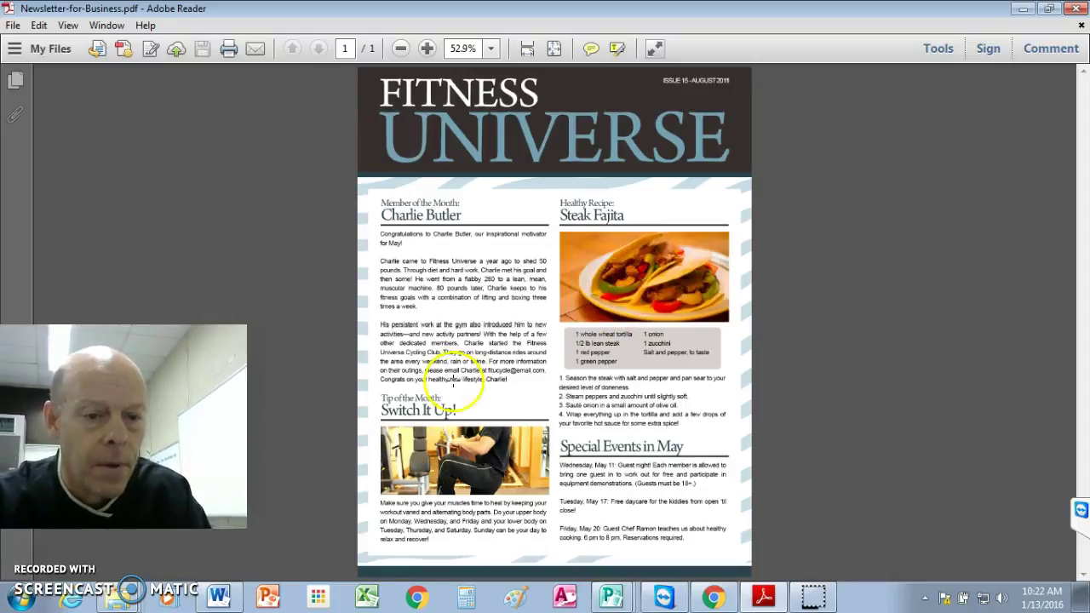
click(417, 600)
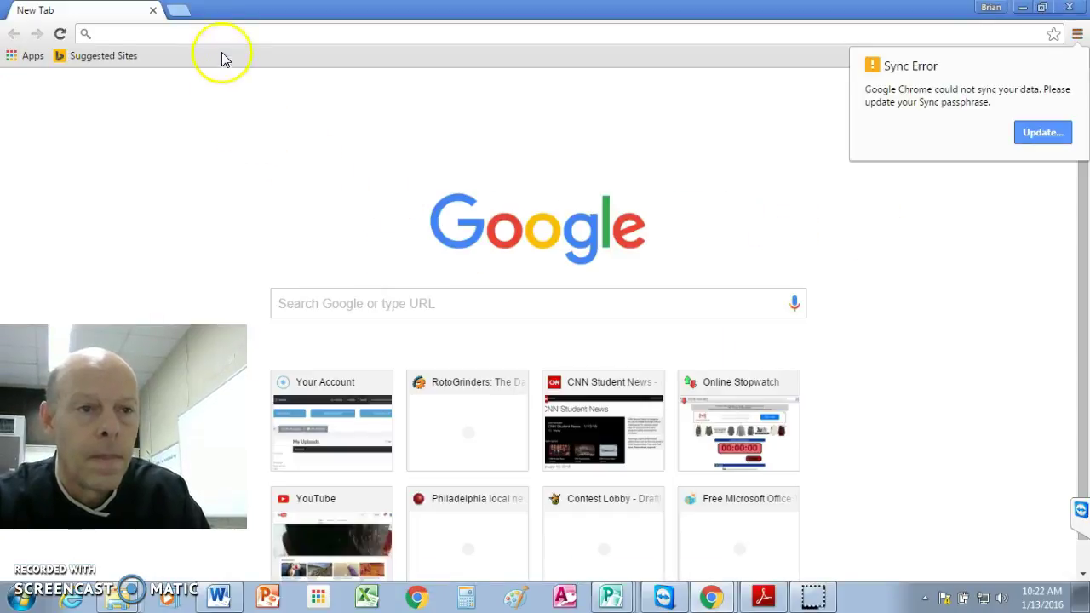
Go to Google Images and run an image search for 'steak fajitas'.
click(217, 35)
text(g)
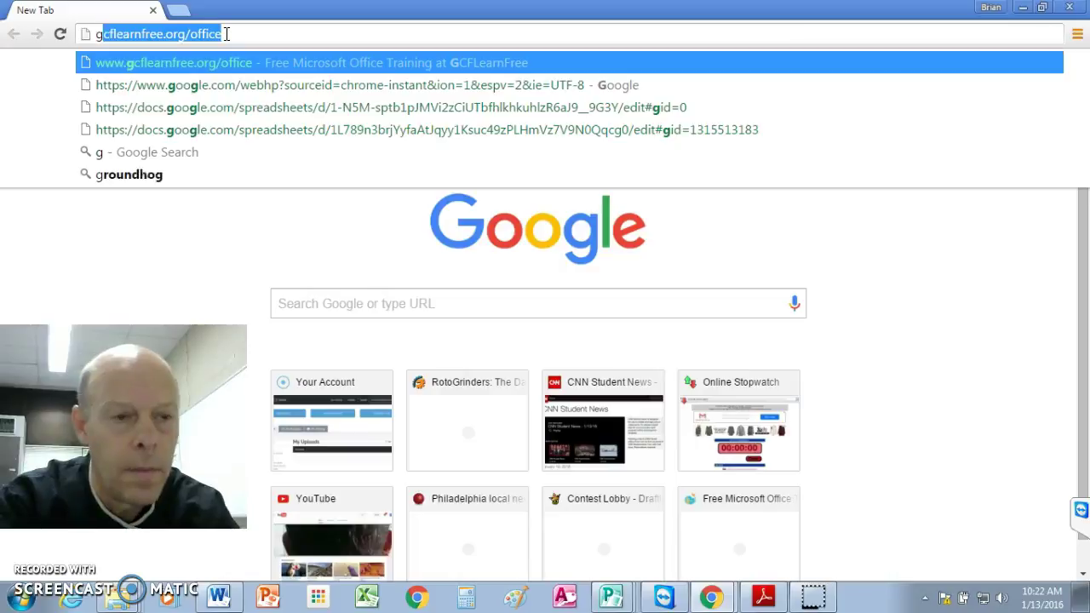
text(oogle)
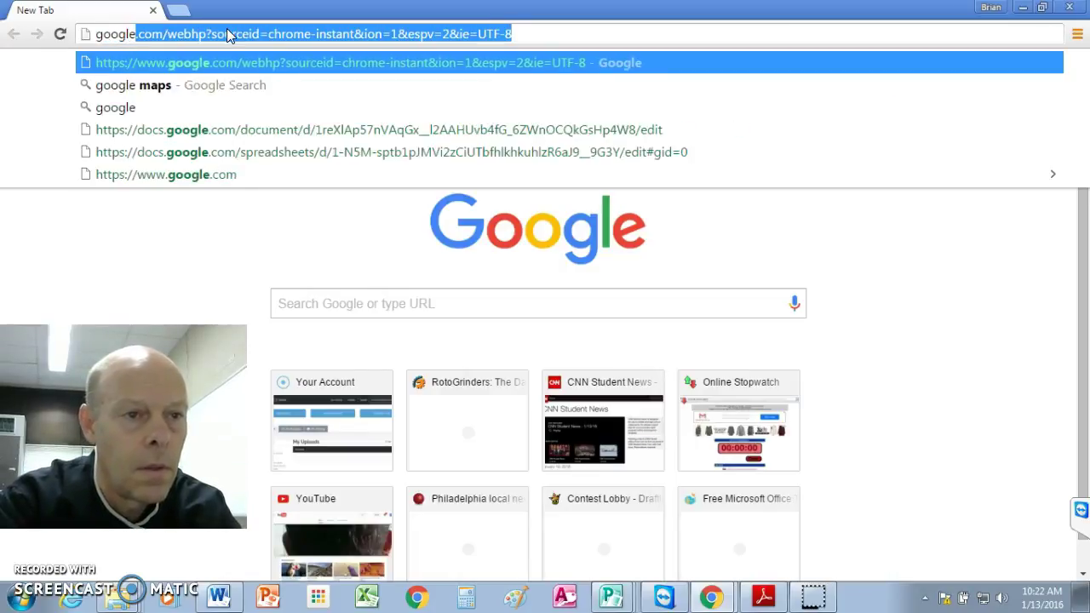
text( images)
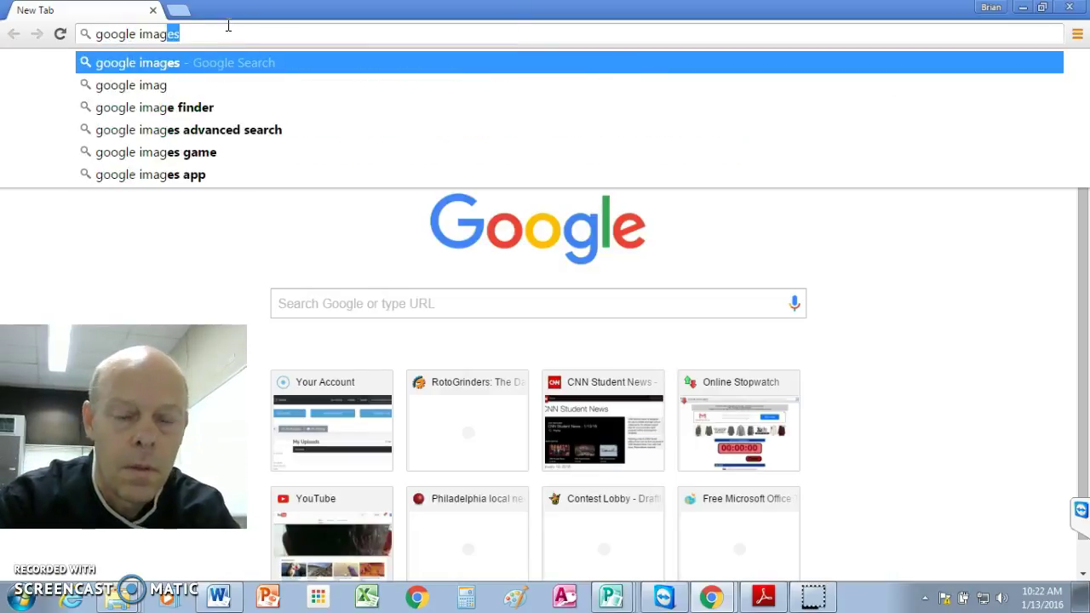
key(Return)
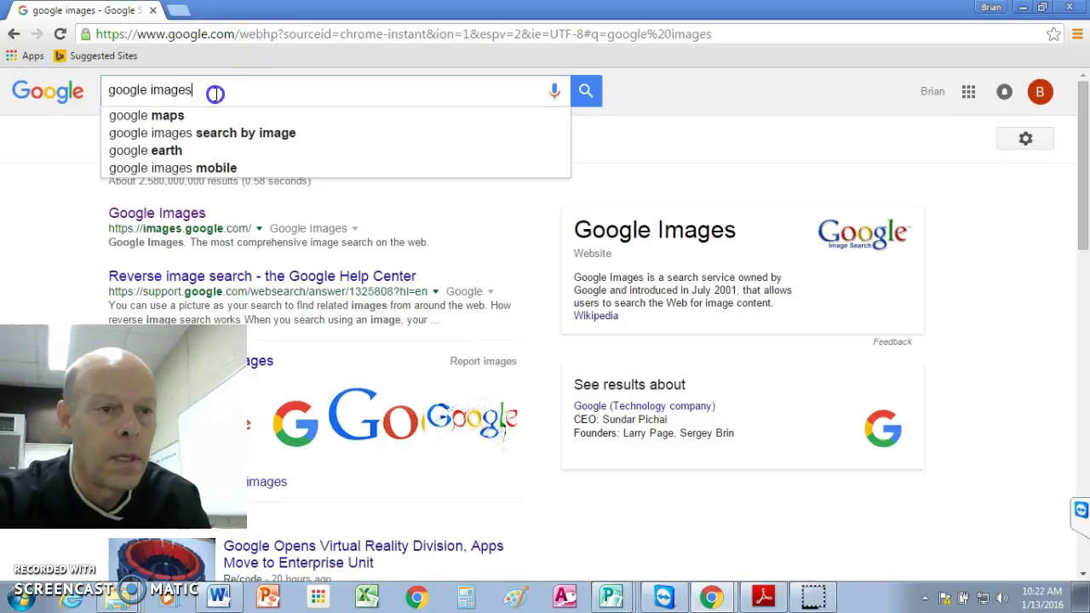
key(ctrl+shift+Left)
key(ctrl+shift+Left)
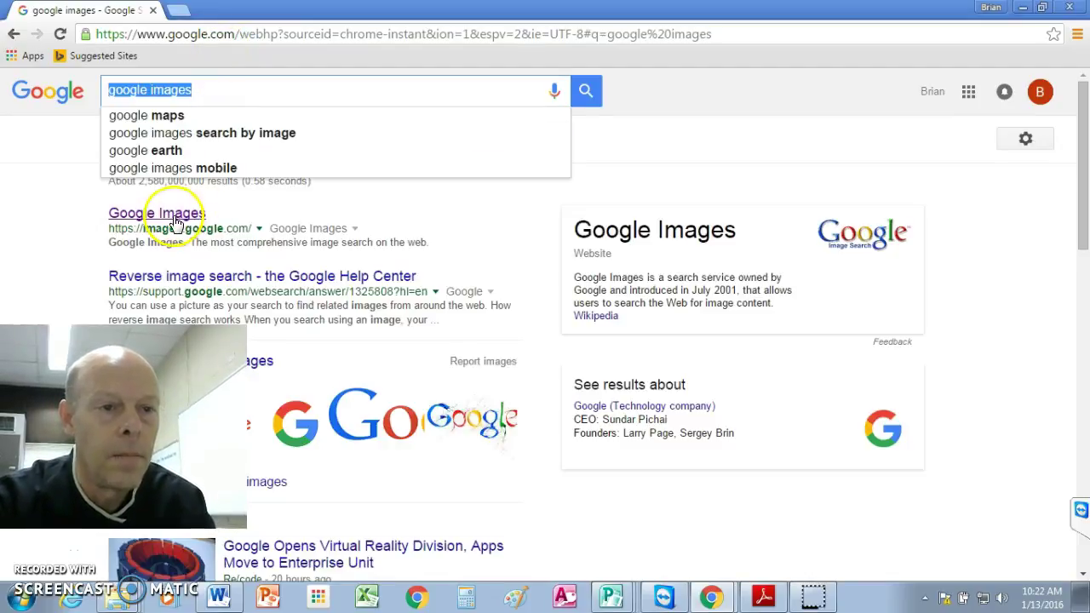
click(171, 214)
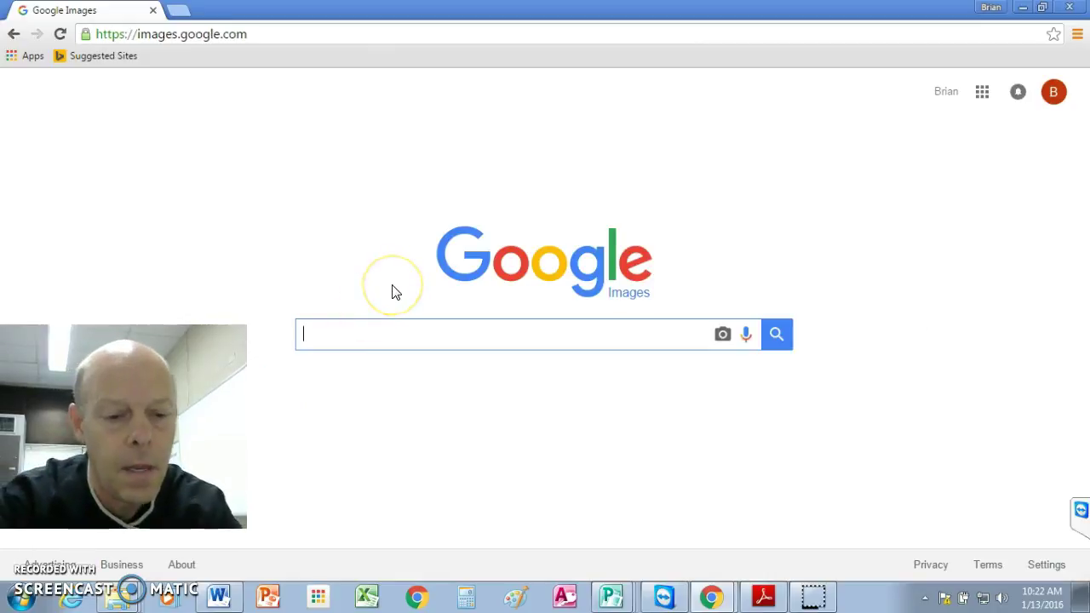
text(steak f)
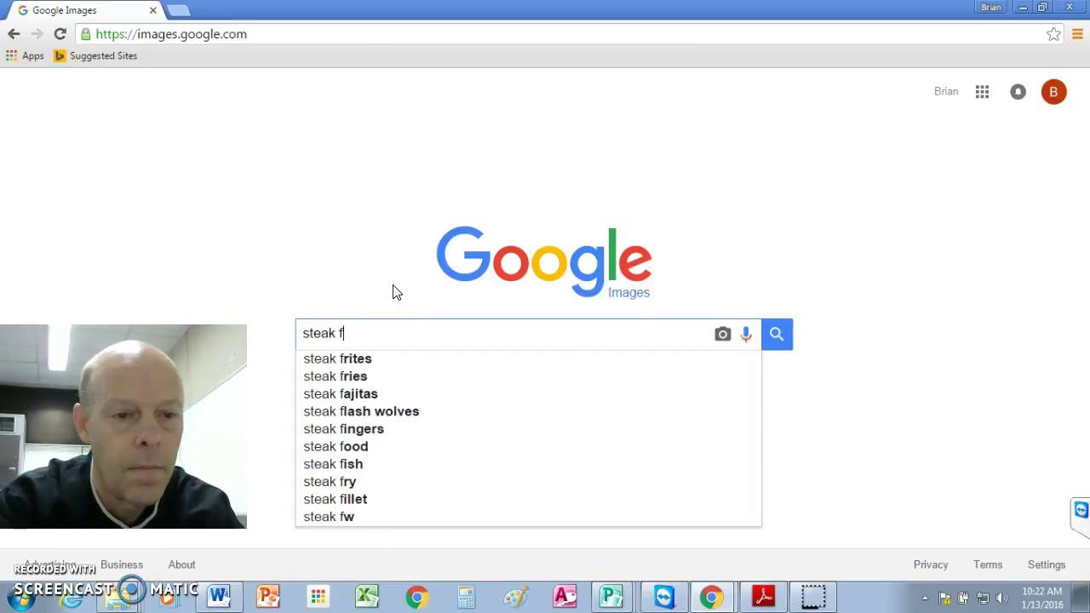
text(ajita)
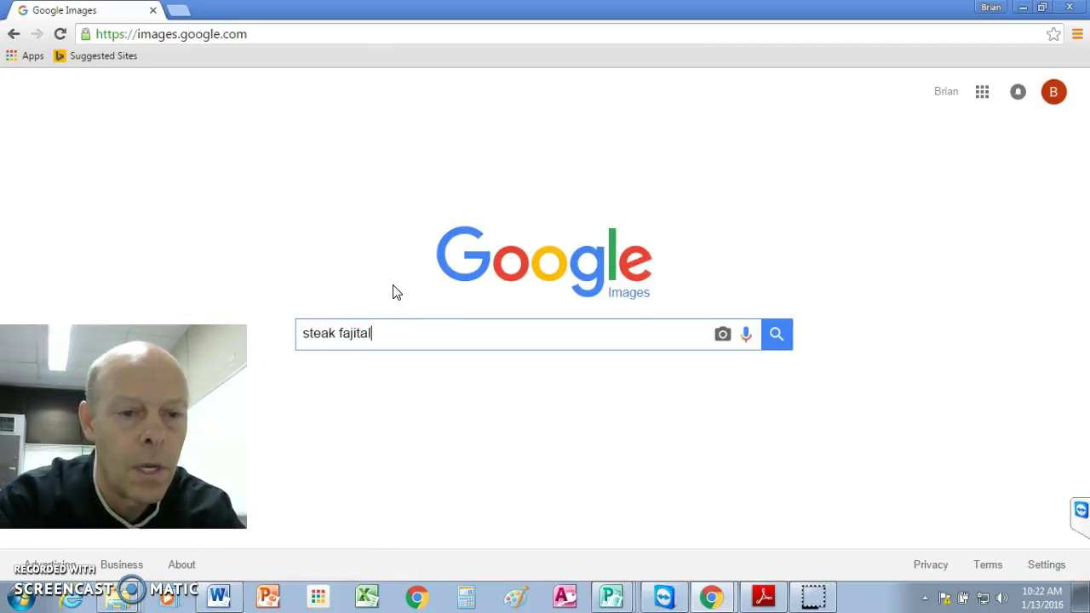
text(s)
key(Return)
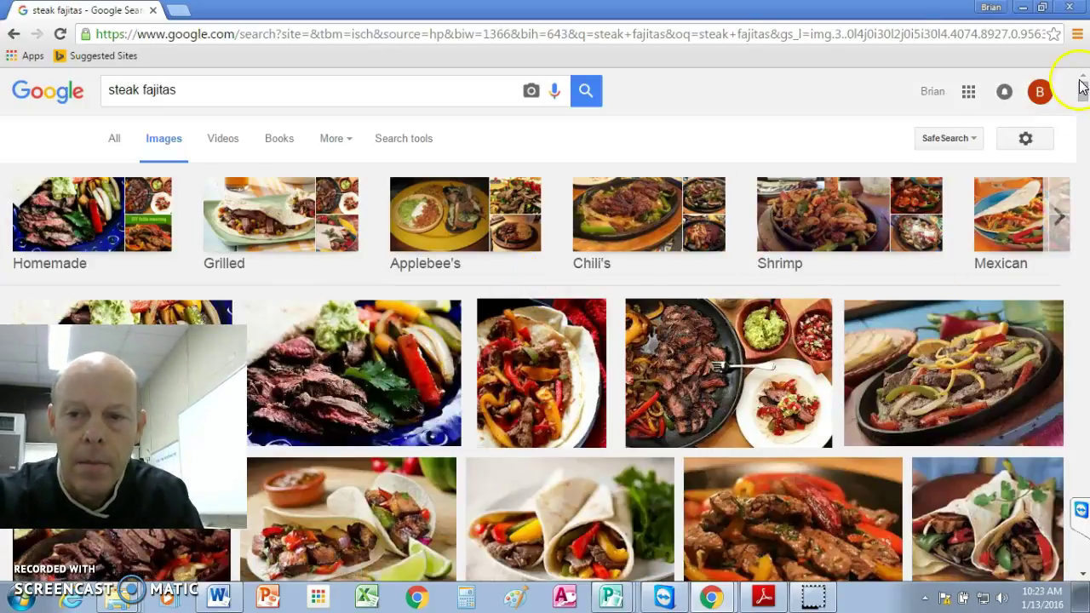
drag(1082, 94, 1082, 110)
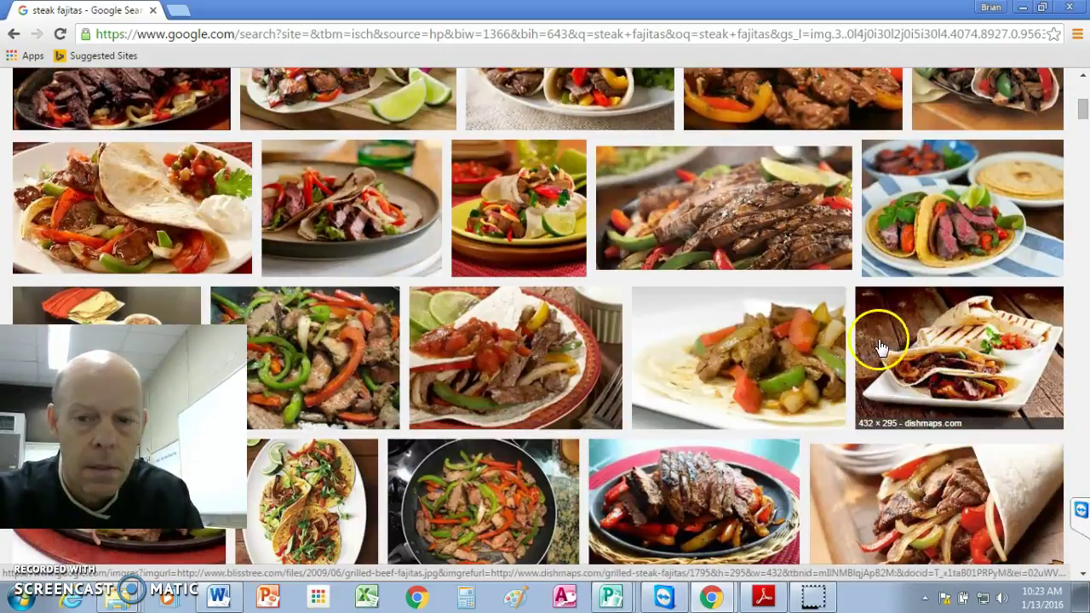
Save the fajita wraps photo on the wooden table into Downloads as 'steak fajitas'.
right_click(920, 337)
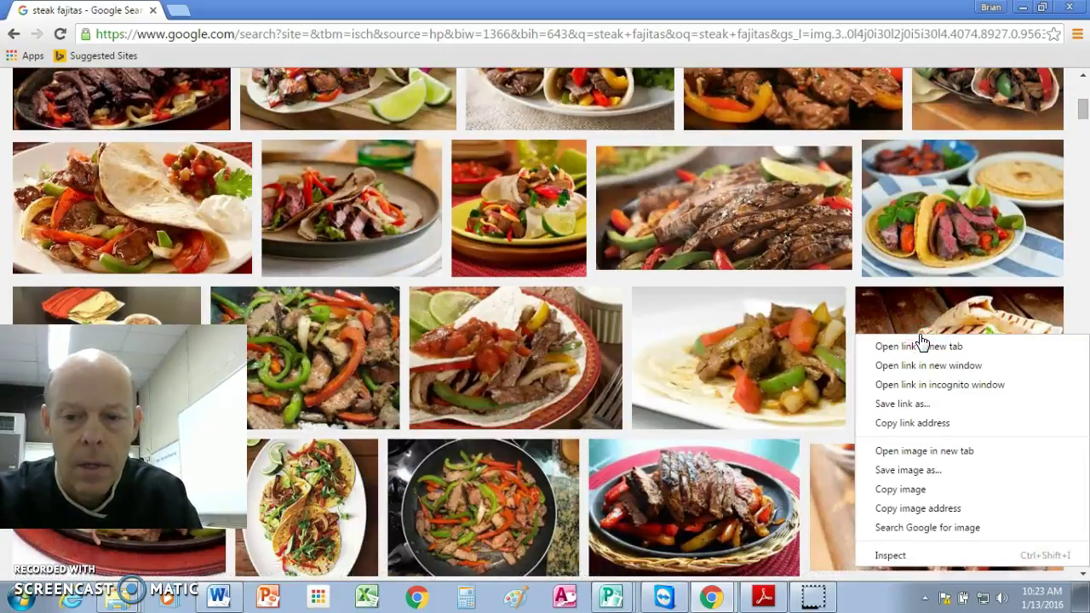
click(917, 469)
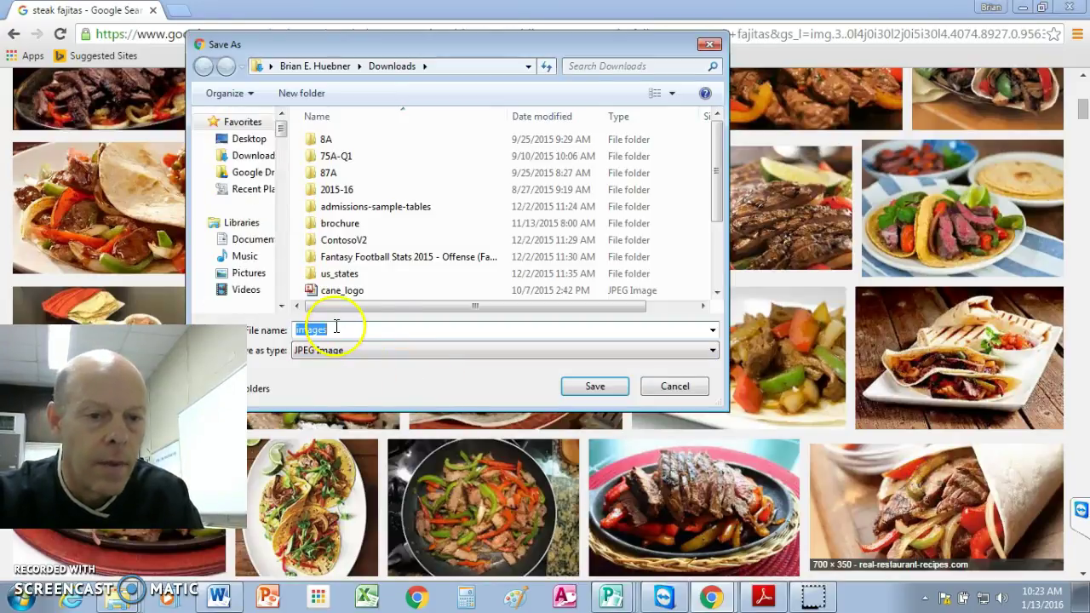
text(st)
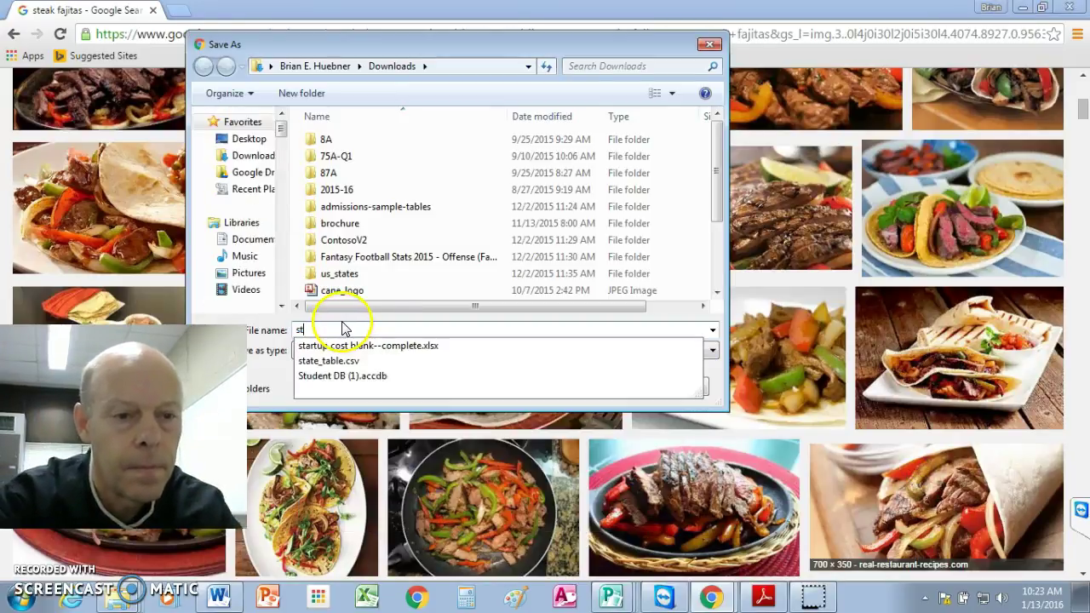
text(a)
key(BackSpace)
text(eak fajitas)
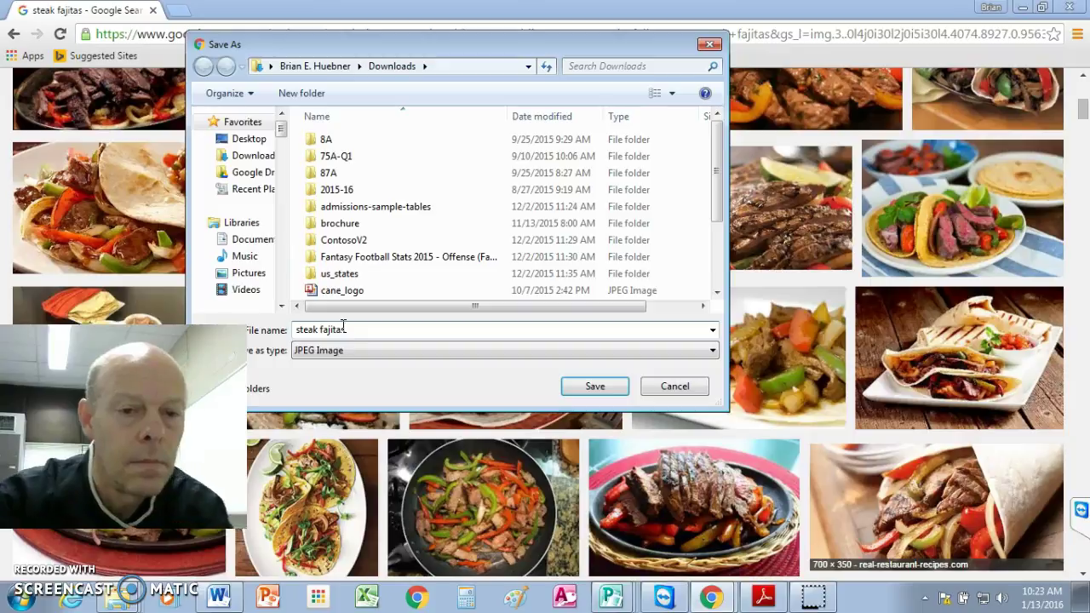
click(595, 385)
scroll(600, 378, up, 1)
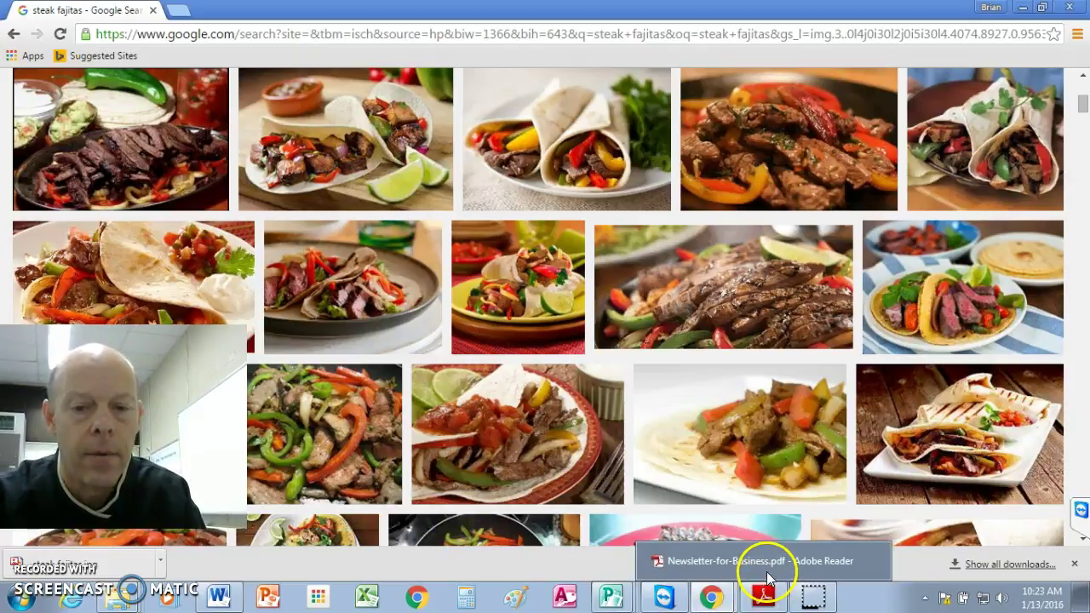
Return to the sample newsletter PDF, then list the open Publisher documents.
click(762, 562)
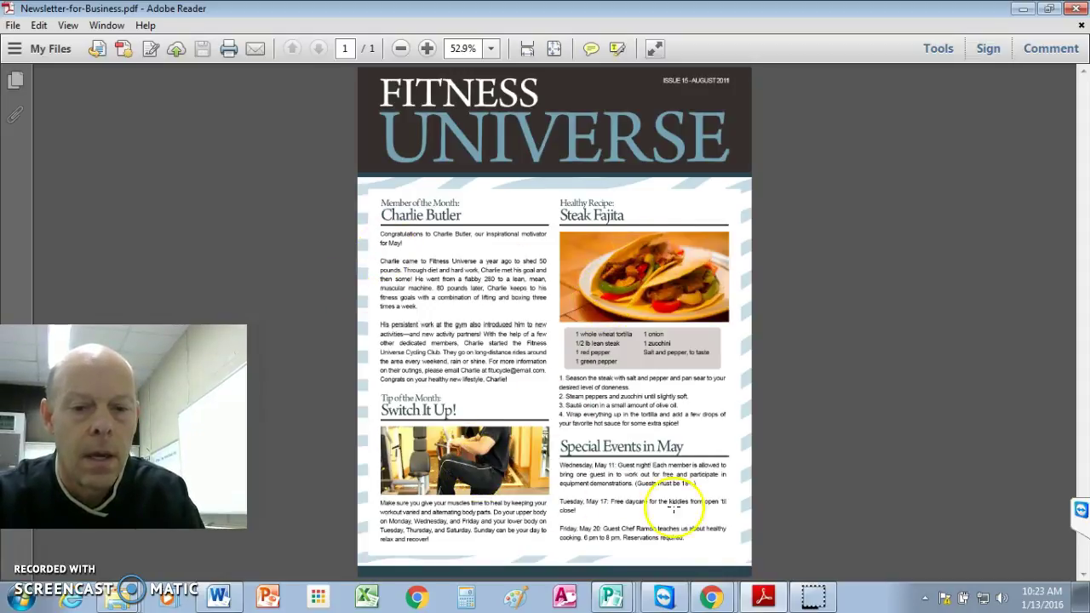
click(608, 599)
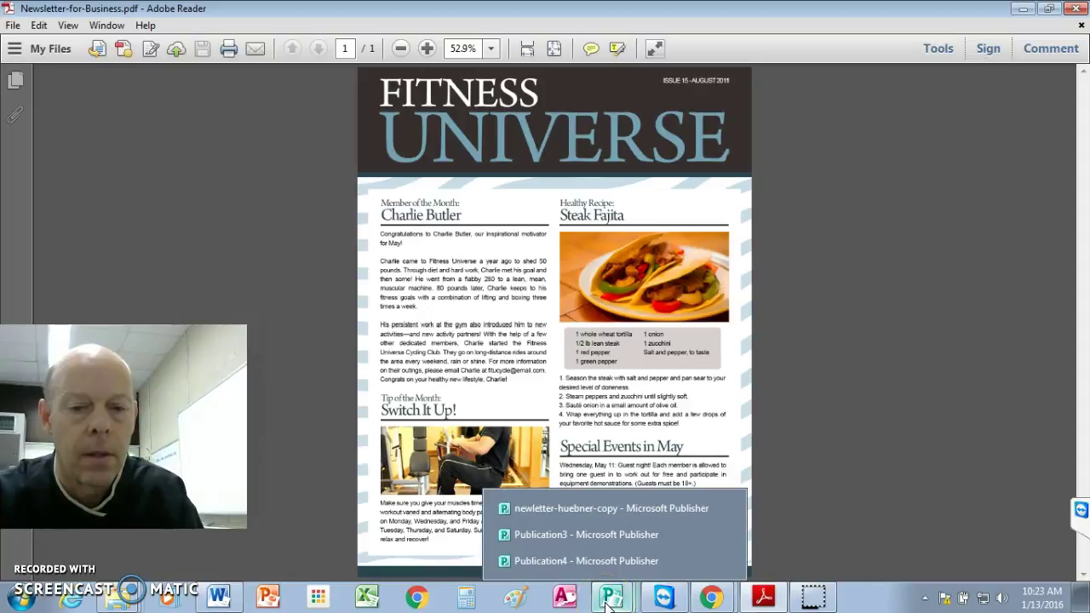
click(600, 509)
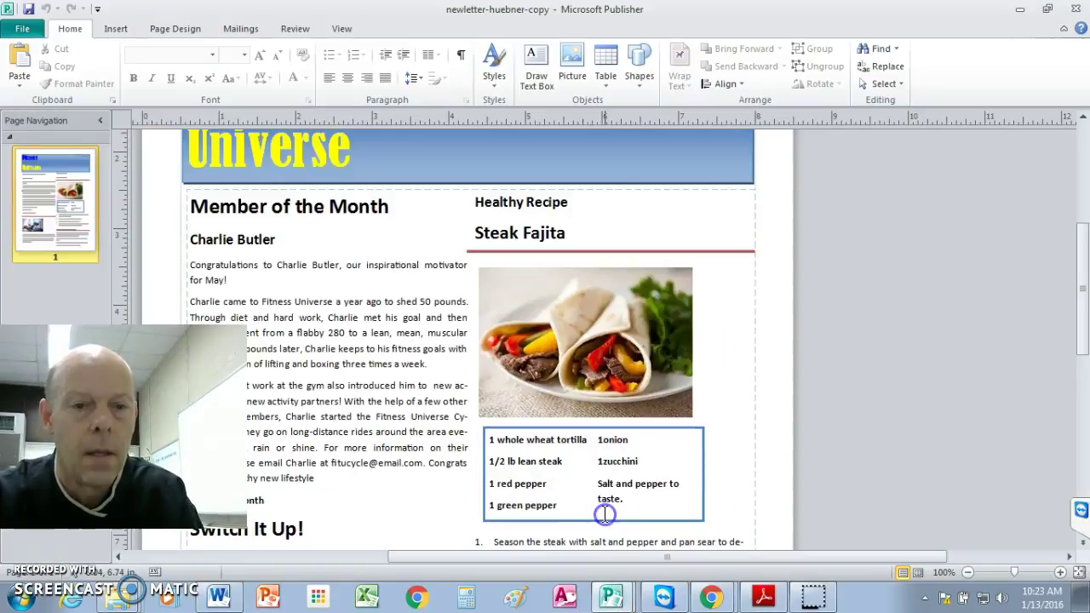
click(1018, 573)
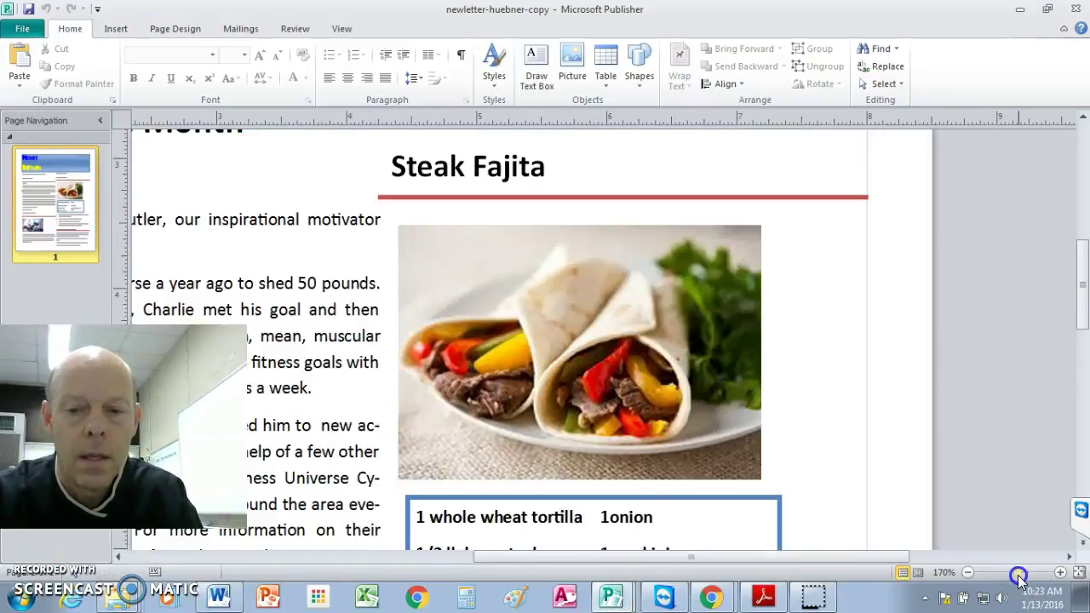
drag(1016, 576, 996, 577)
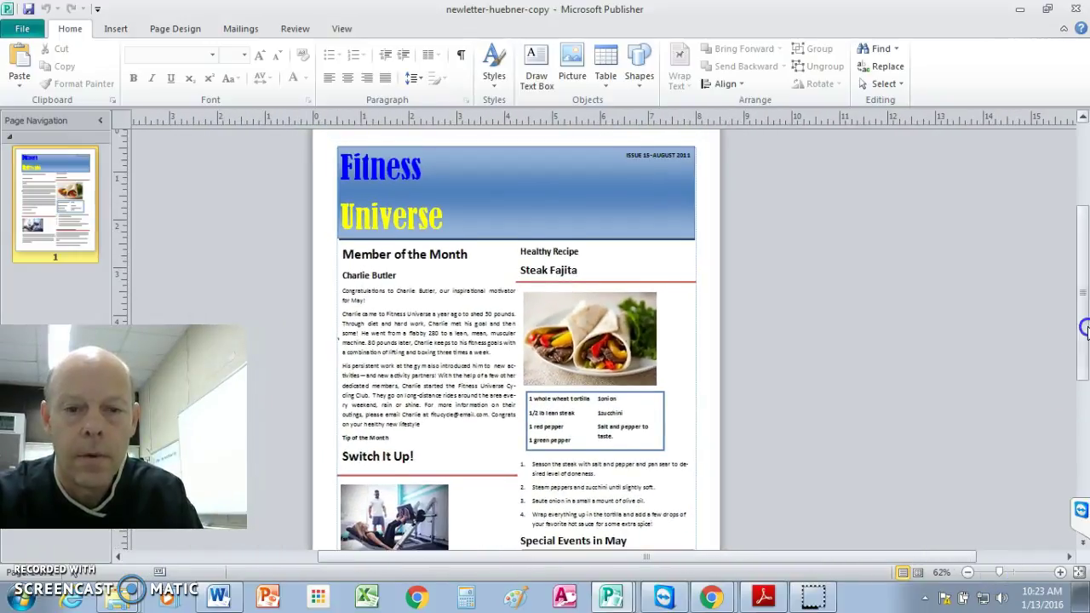
scroll(1085, 375, down, 3)
drag(1084, 375, 1085, 341)
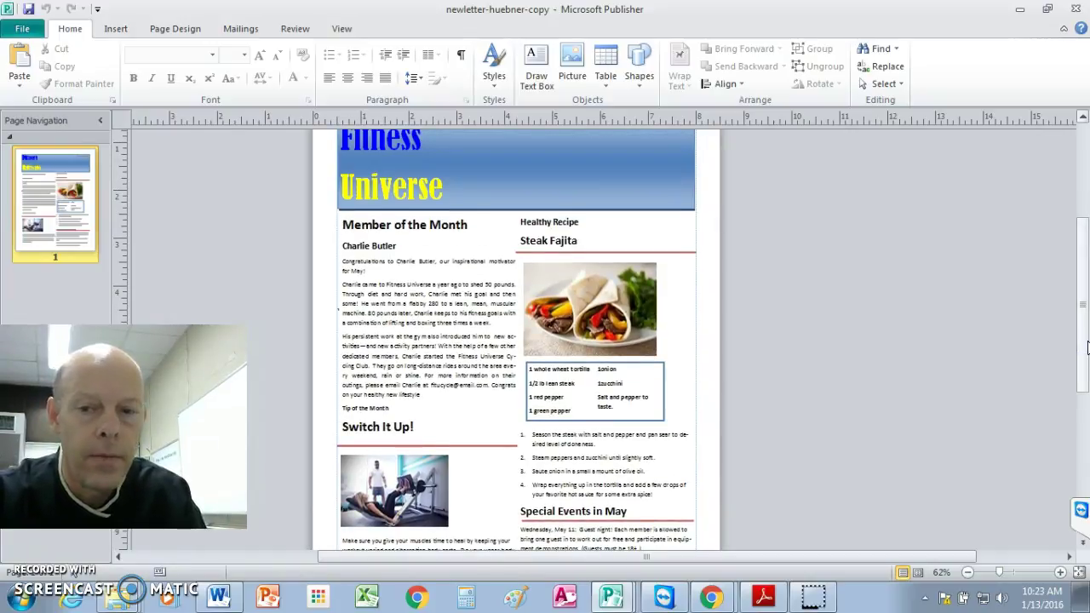
drag(1084, 349, 1085, 381)
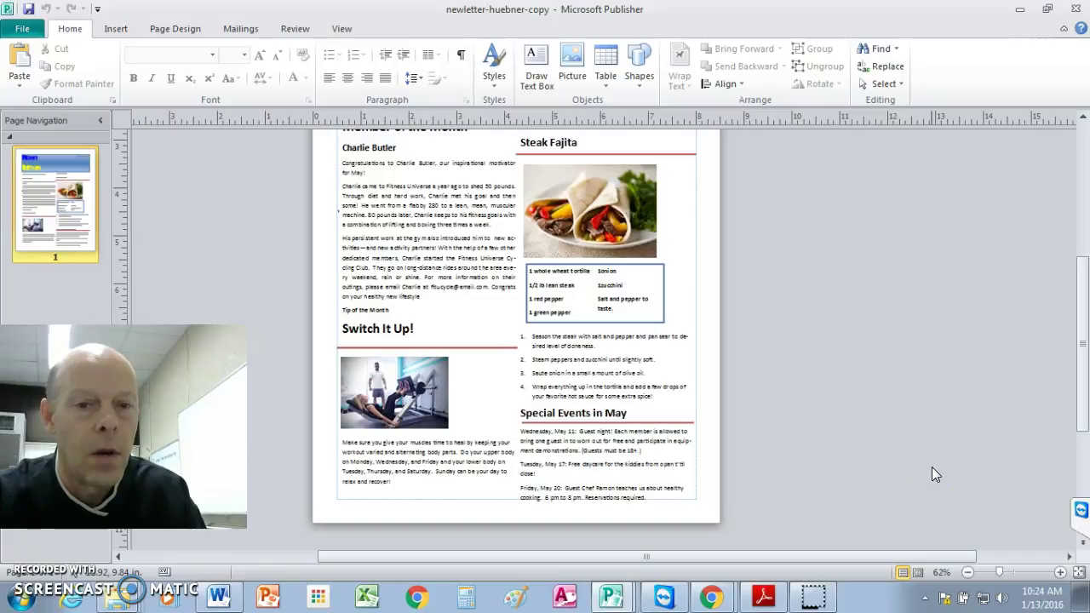
click(1083, 406)
drag(1083, 406, 1082, 376)
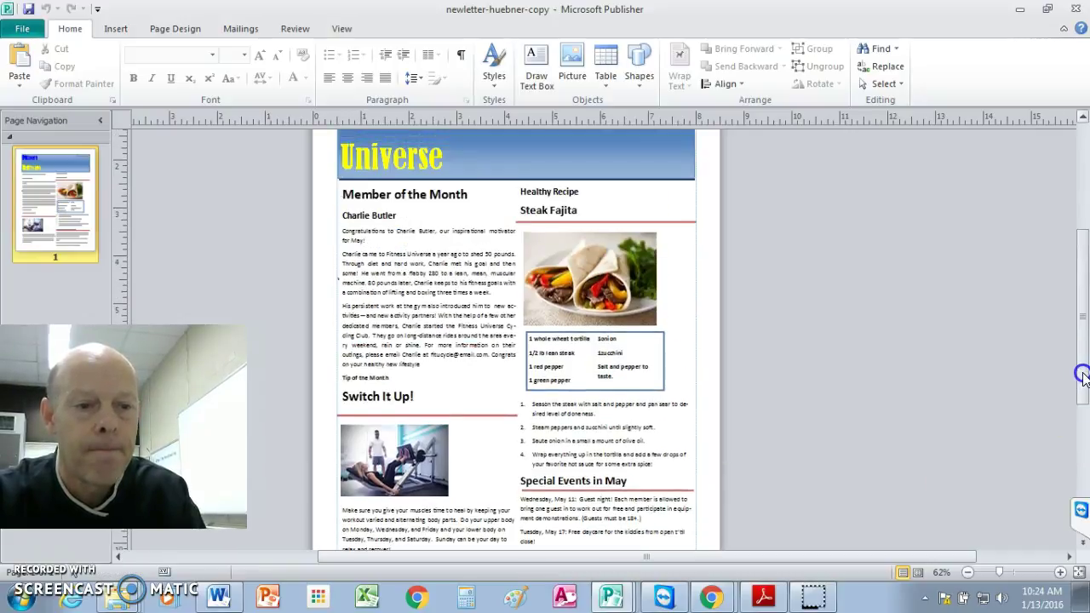